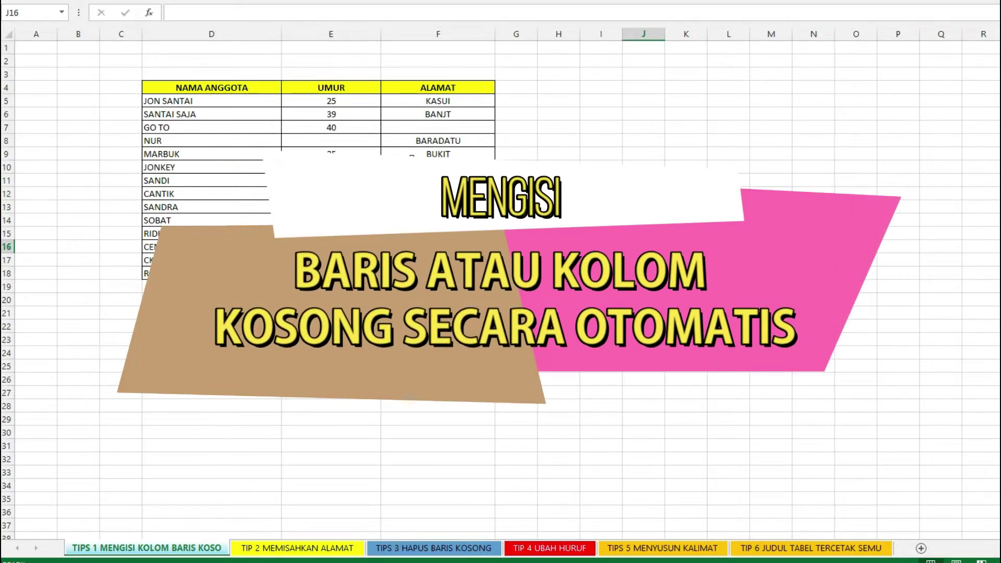
Point out the empty UMUR and ALAMAT cells scattered through the member table.
{"action": "left_click", "coordinate": [344, 141]}
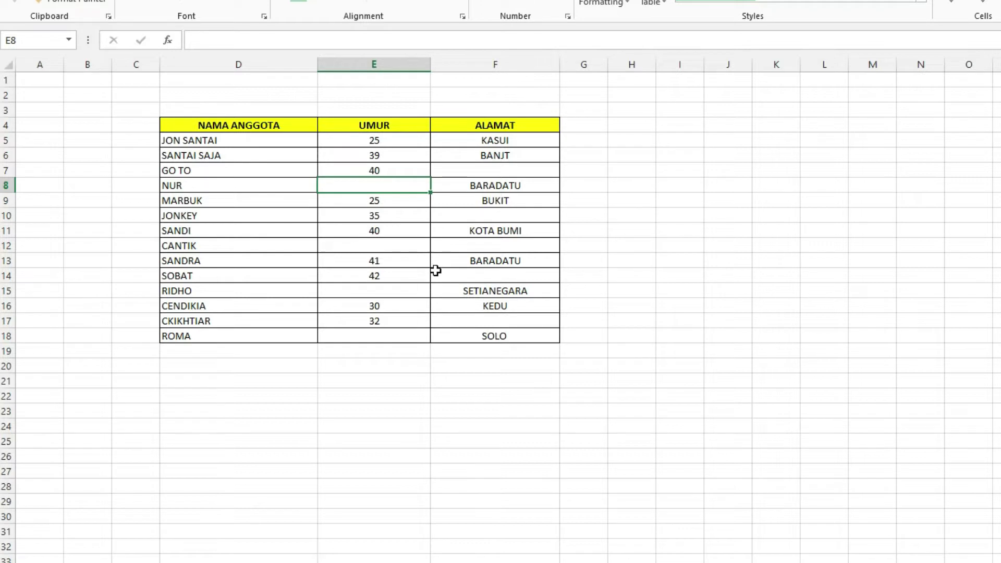
{"action": "left_click", "coordinate": [462, 216]}
{"action": "left_click", "coordinate": [472, 166]}
{"action": "left_click", "coordinate": [411, 181]}
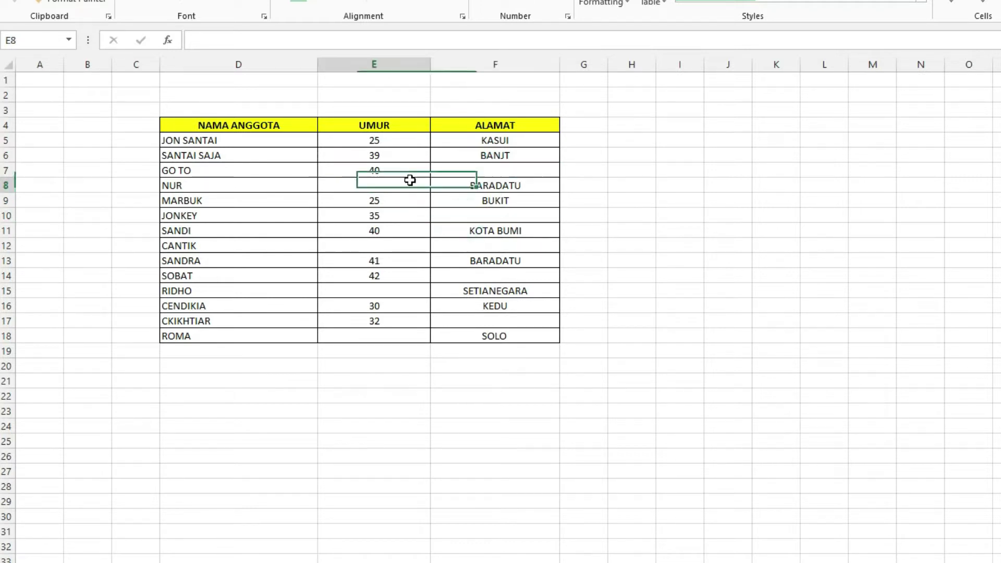
{"action": "left_click", "coordinate": [451, 167]}
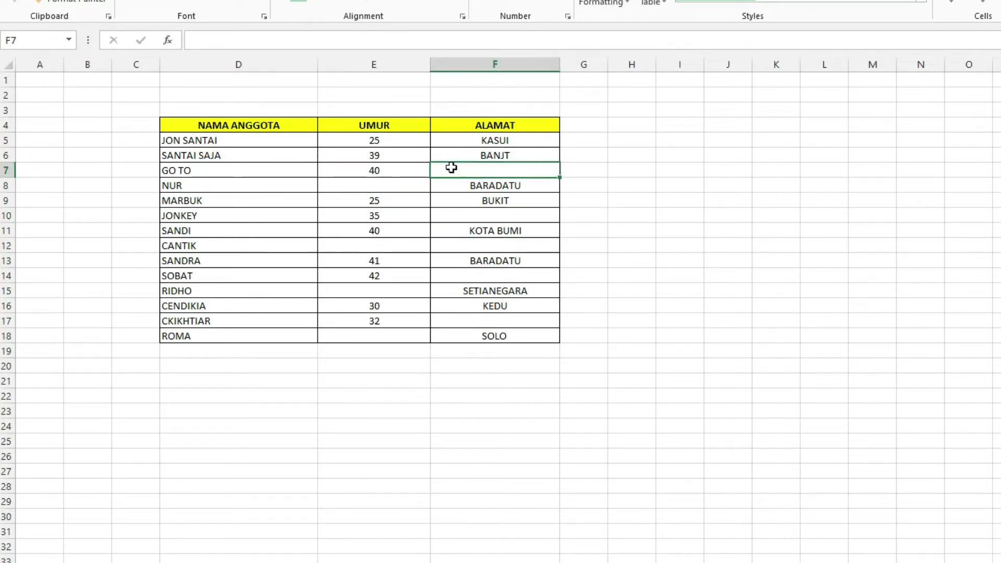
{"action": "left_click", "coordinate": [510, 267]}
{"action": "left_click", "coordinate": [468, 173]}
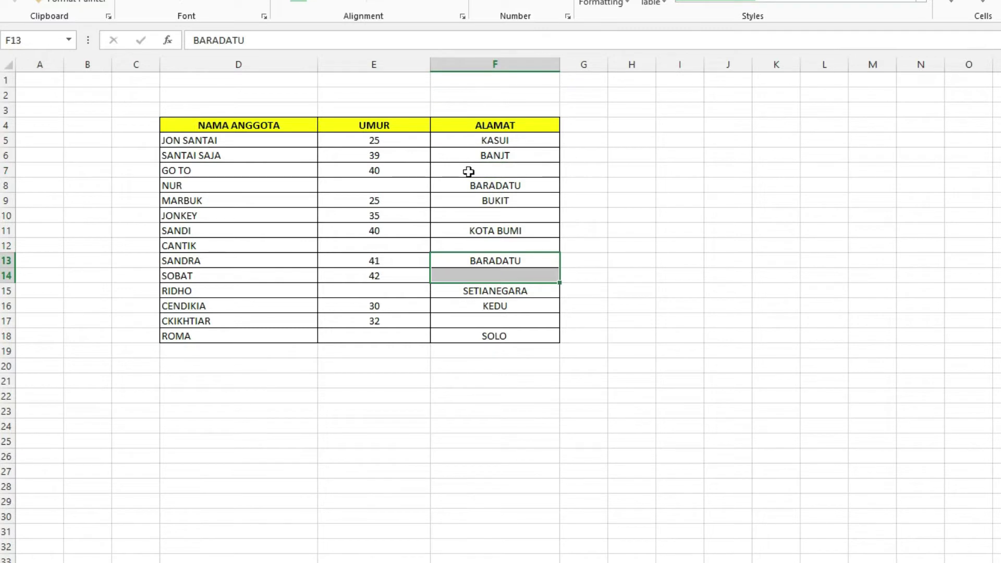
{"action": "left_click", "coordinate": [413, 182]}
{"action": "left_click", "coordinate": [460, 170]}
{"action": "left_click", "coordinate": [405, 187]}
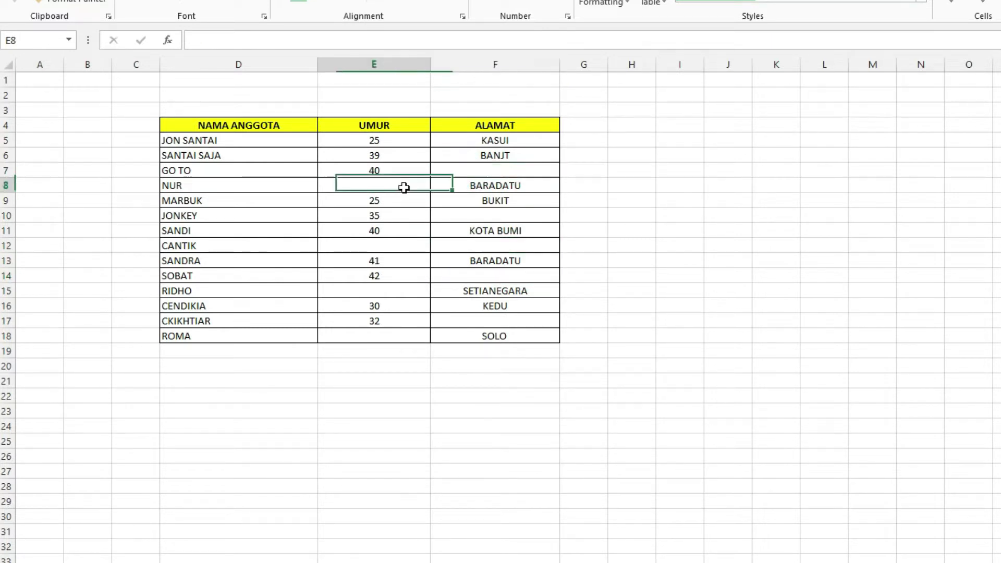
{"action": "left_click", "coordinate": [462, 215]}
{"action": "left_click", "coordinate": [477, 169]}
{"action": "left_click", "coordinate": [472, 246]}
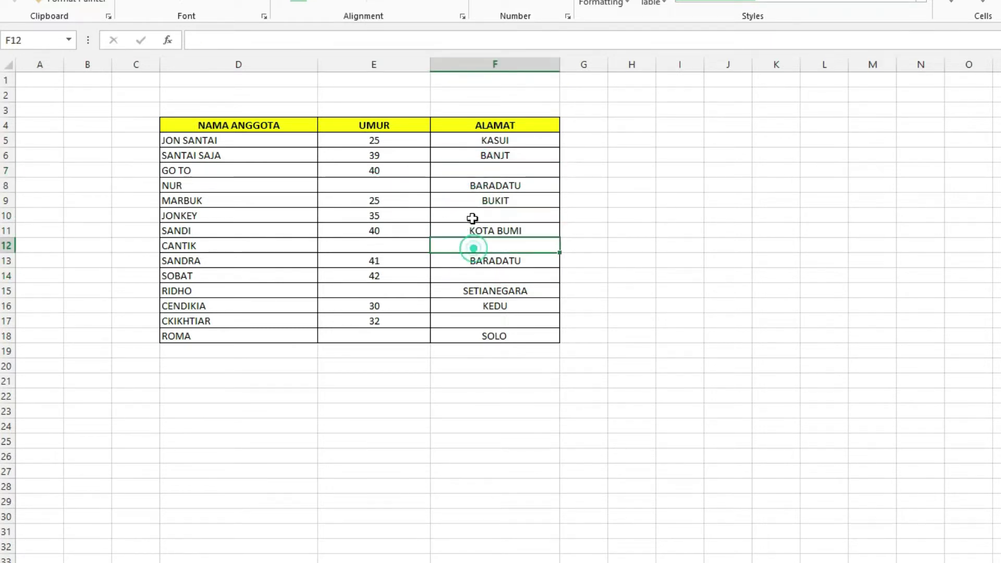
{"action": "left_click", "coordinate": [473, 213]}
{"action": "left_click", "coordinate": [484, 168]}
{"action": "left_click", "coordinate": [414, 183]}
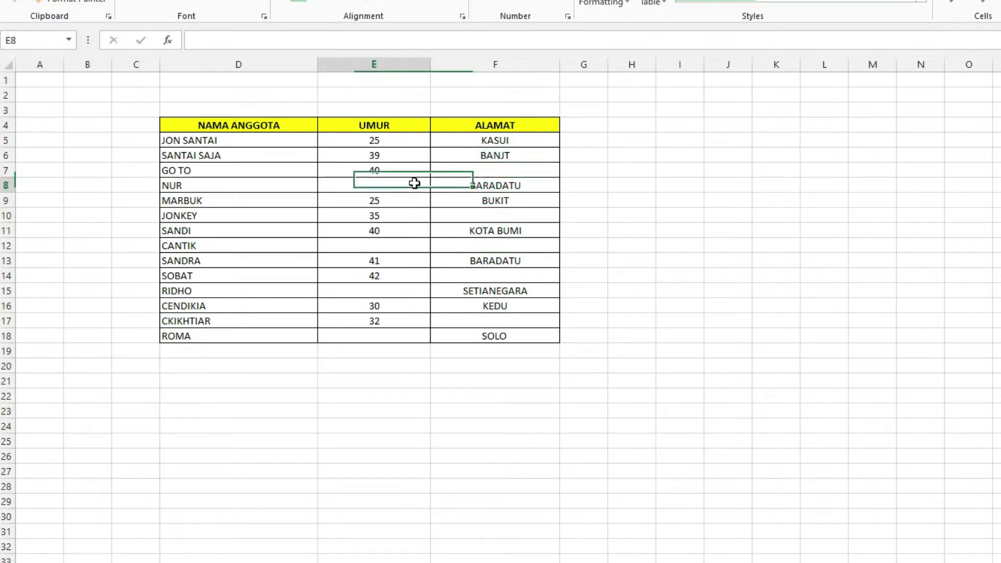
{"action": "left_click", "coordinate": [466, 165]}
{"action": "left_click", "coordinate": [461, 215]}
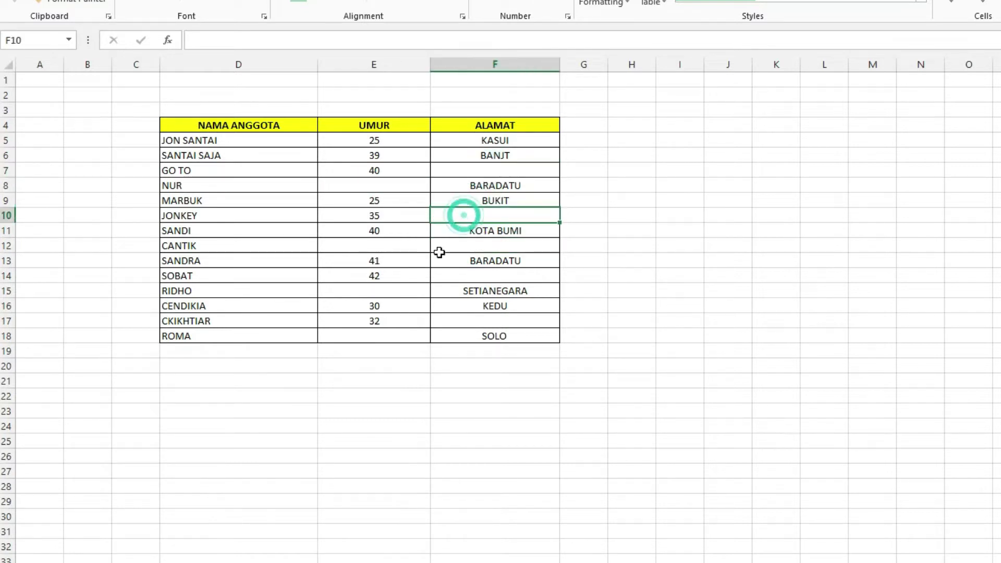
{"action": "left_click", "coordinate": [418, 243]}
{"action": "left_click", "coordinate": [475, 319]}
{"action": "left_click", "coordinate": [396, 339]}
{"action": "left_click", "coordinate": [508, 334]}
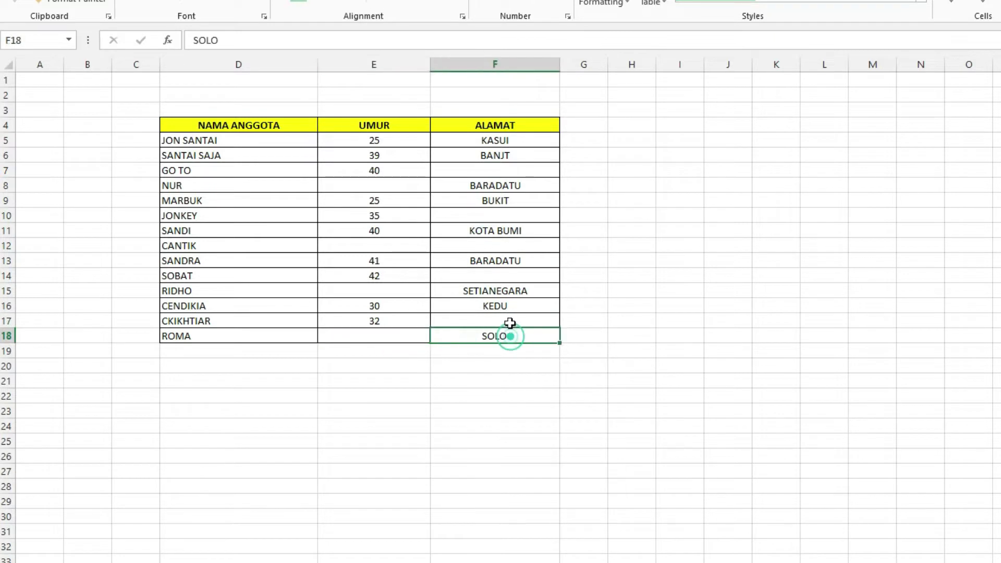
{"action": "left_click", "coordinate": [510, 319]}
Select E5:F18 and use Go To Special to keep only its blank cells selected.
{"action": "mouse_move", "coordinate": [342, 137]}
{"action": "left_mouse_down"}
{"action": "mouse_move", "coordinate": [429, 176]}
{"action": "mouse_move", "coordinate": [478, 291]}
{"action": "mouse_move", "coordinate": [487, 337]}
{"action": "left_mouse_up"}
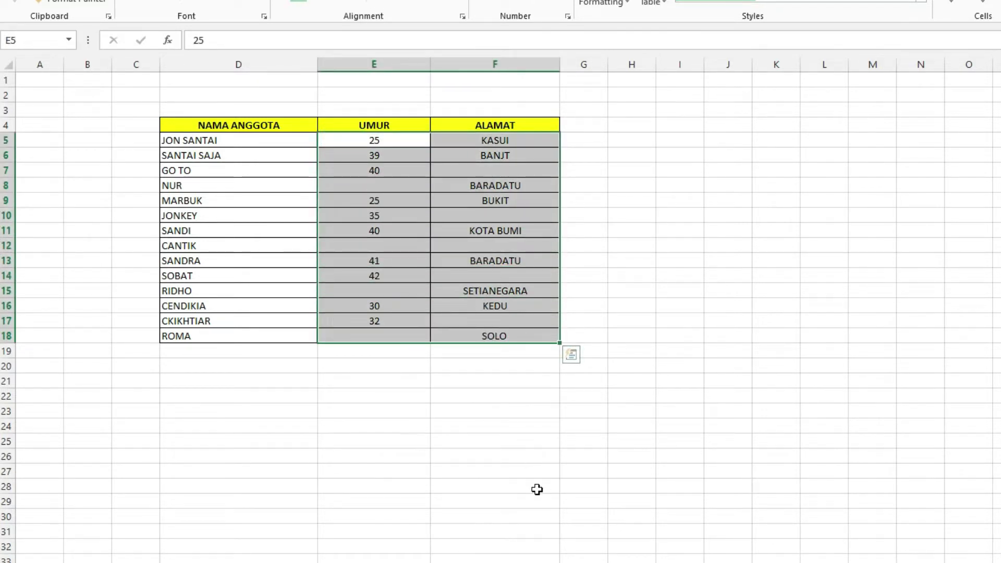
{"action": "key", "text": "F5"}
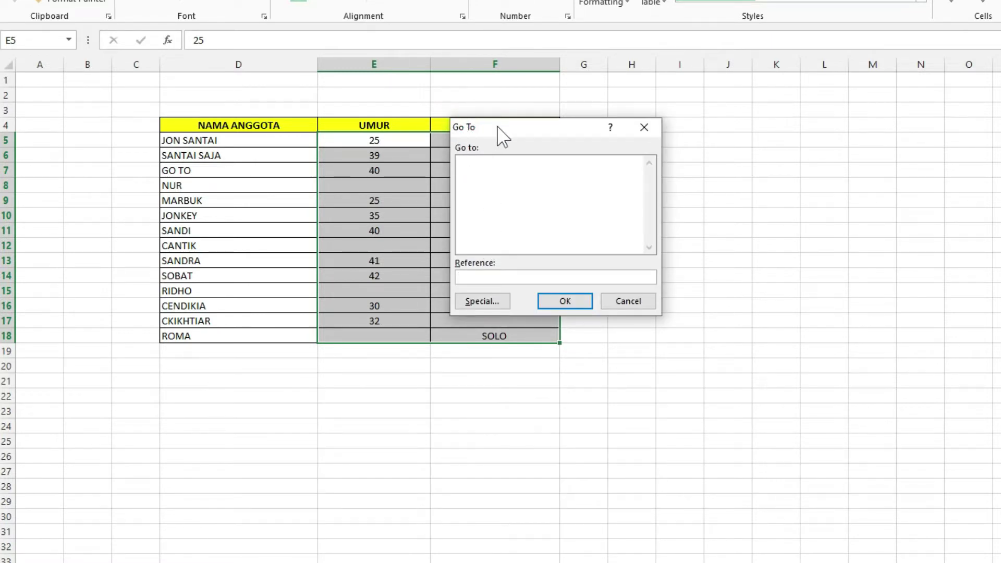
{"action": "left_click", "coordinate": [496, 302]}
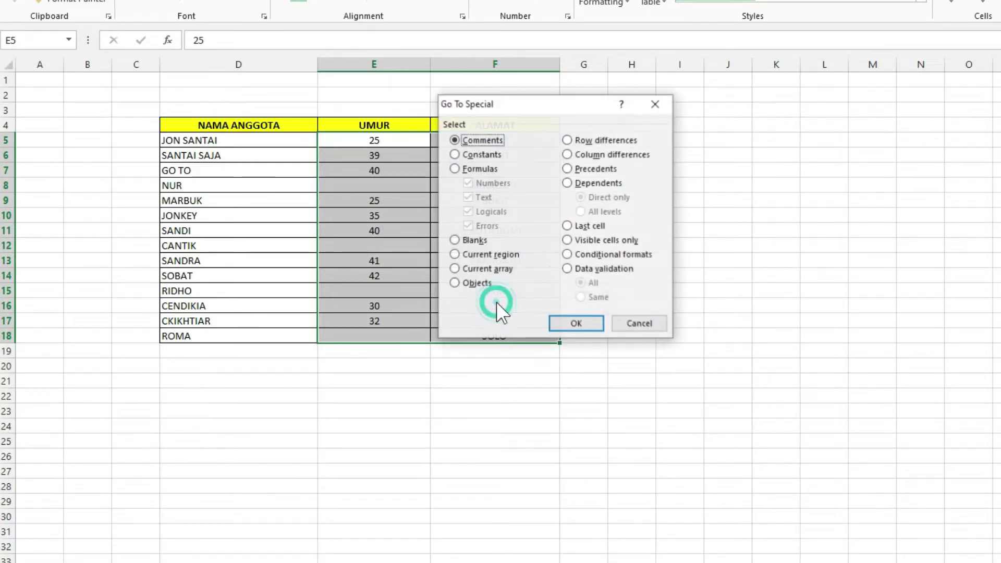
{"action": "left_click", "coordinate": [468, 240]}
{"action": "left_click", "coordinate": [575, 325]}
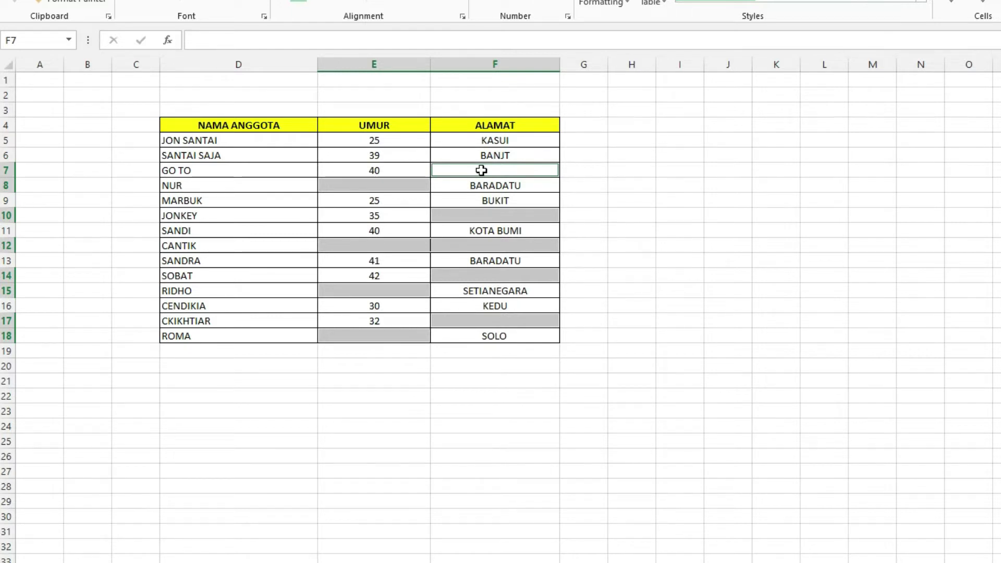
Fill all the selected blank cells at once with 'Belum ada Data' using Ctrl+Enter.
{"action": "type", "text": "K"}
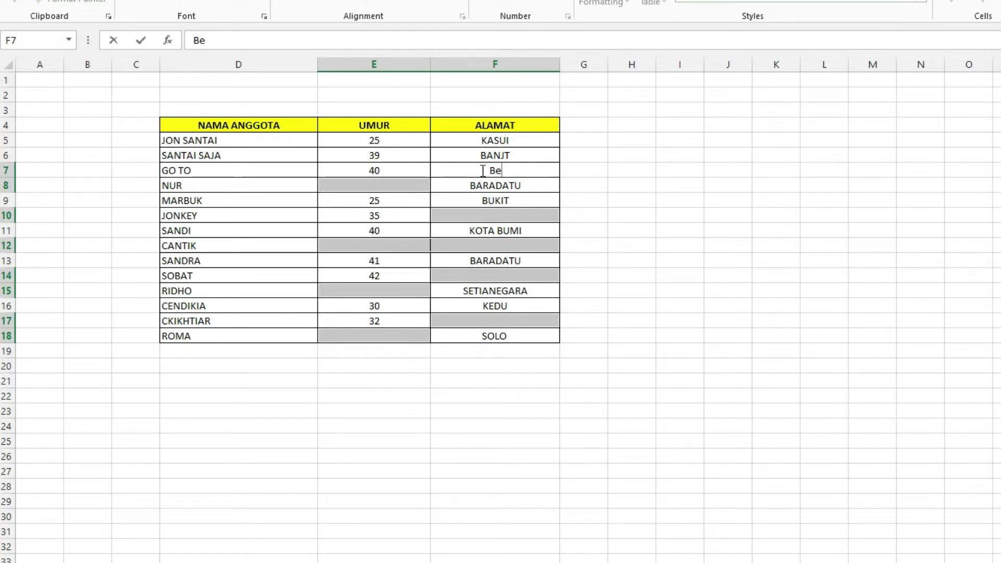
{"action": "type", "text": "lum ada"}
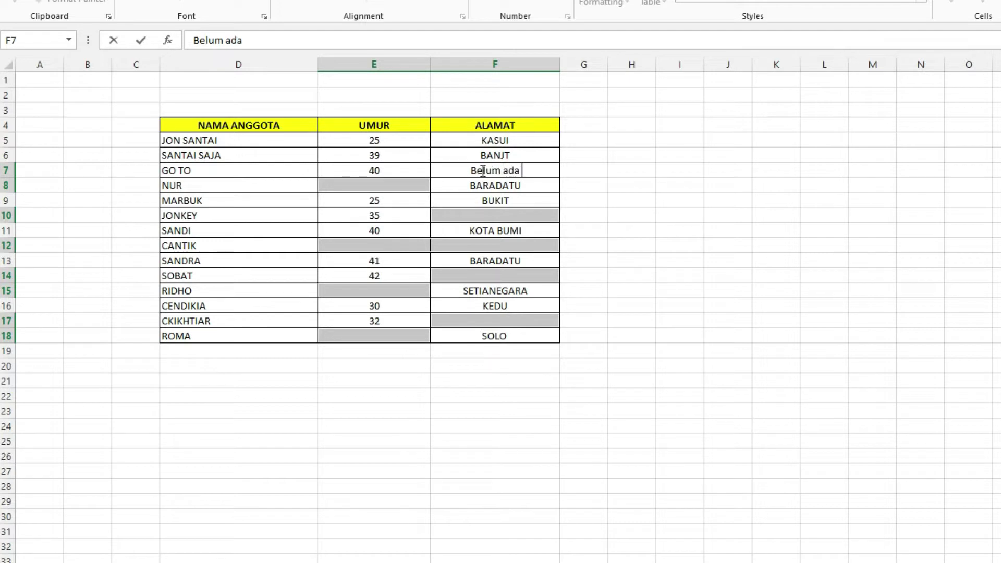
{"action": "type", "text": " Data"}
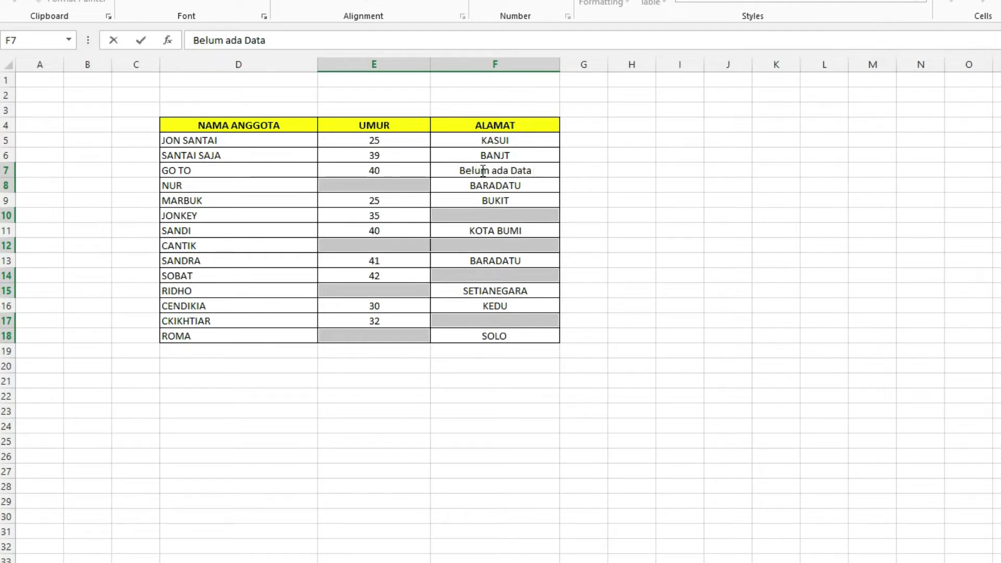
{"action": "key", "text": "ctrl+Return"}
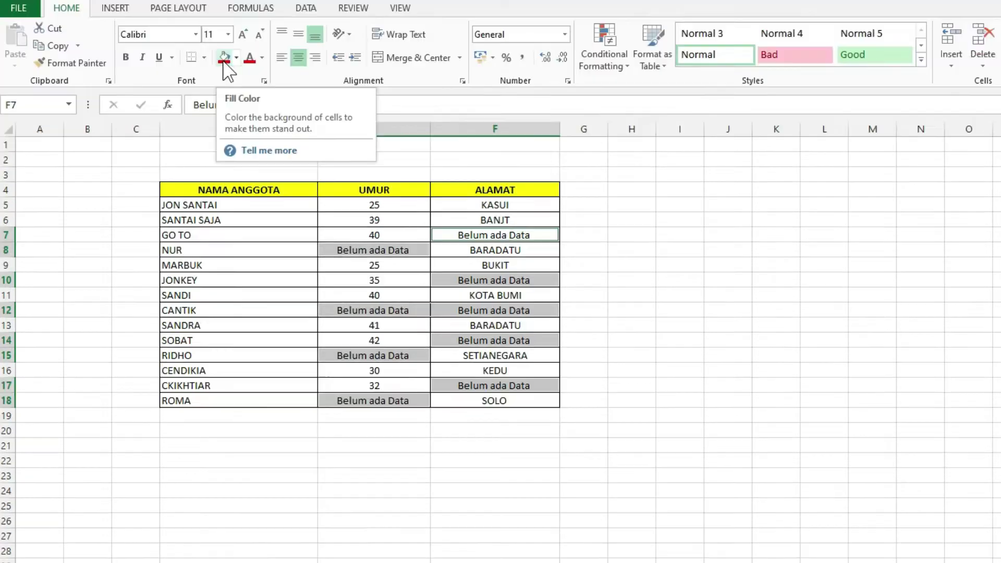
Give the 'Belum ada Data' cells a gold fill colour and deselect them.
{"action": "left_click", "coordinate": [236, 58]}
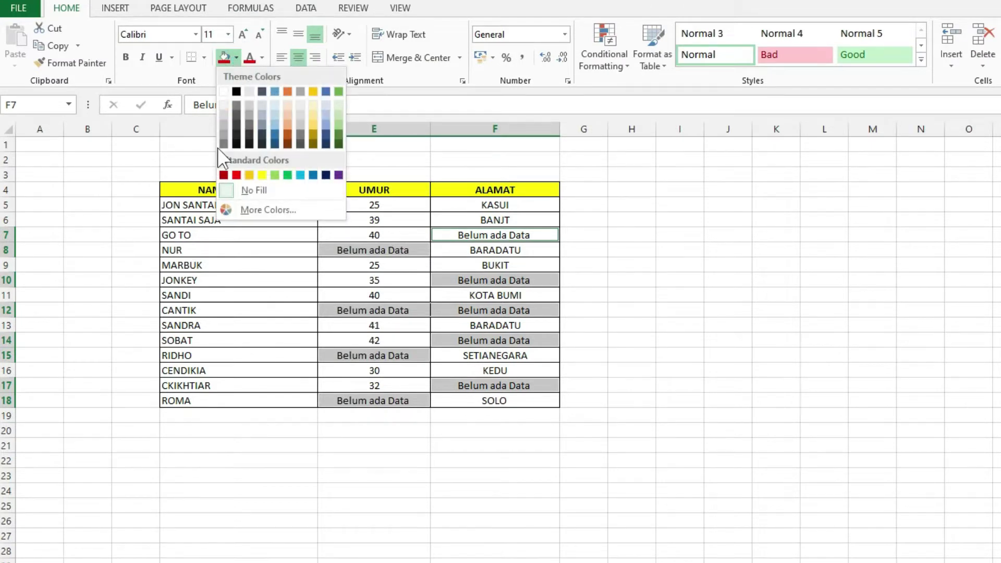
{"action": "left_click", "coordinate": [249, 175]}
{"action": "left_click", "coordinate": [469, 311]}
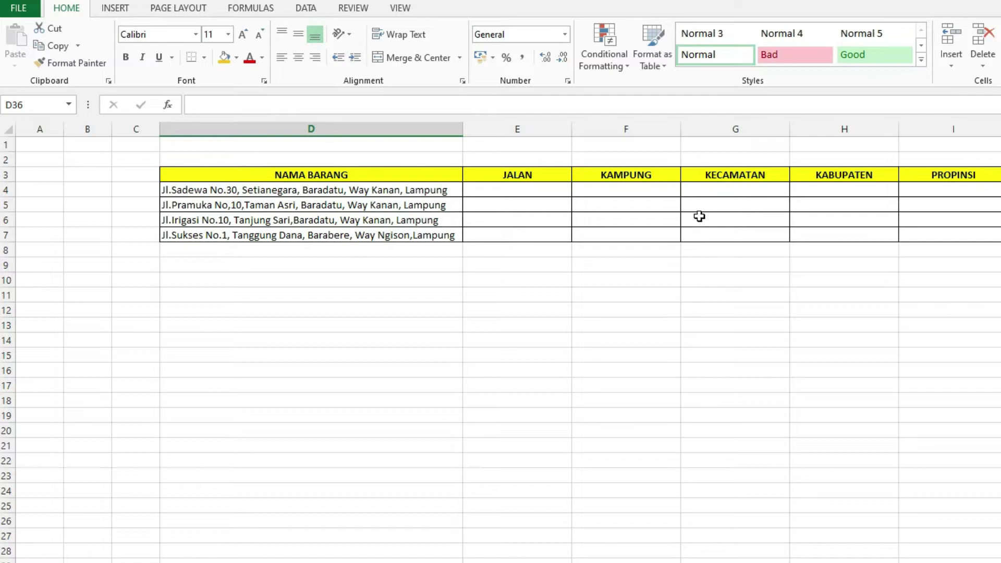
Compare the JALAN cells with the first full address and type 'Jl.Sadewa' in the first one.
{"action": "left_click", "coordinate": [517, 191]}
{"action": "left_click", "coordinate": [518, 205]}
{"action": "left_click", "coordinate": [512, 192]}
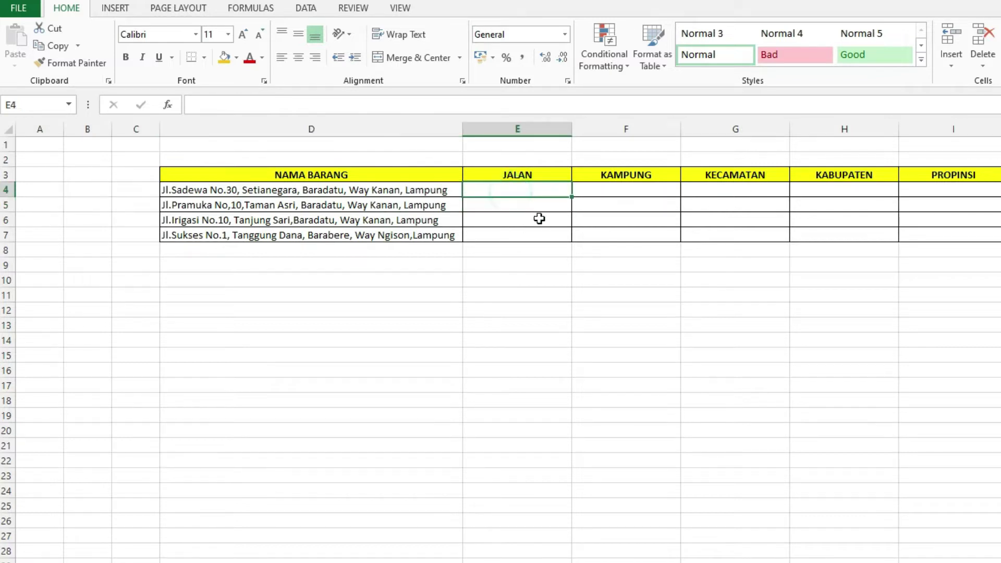
{"action": "left_click", "coordinate": [234, 191]}
{"action": "left_click", "coordinate": [518, 204]}
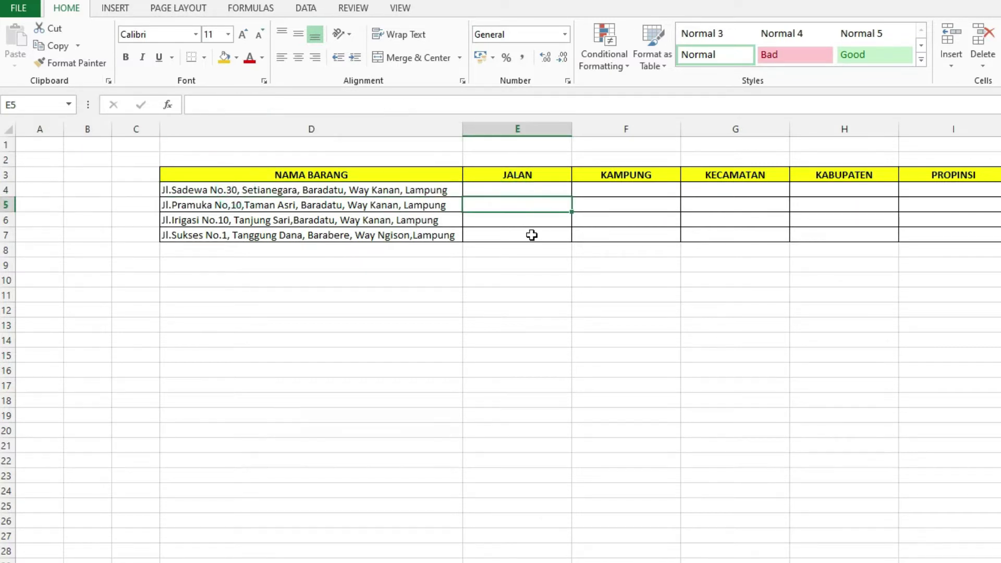
{"action": "left_click", "coordinate": [523, 188]}
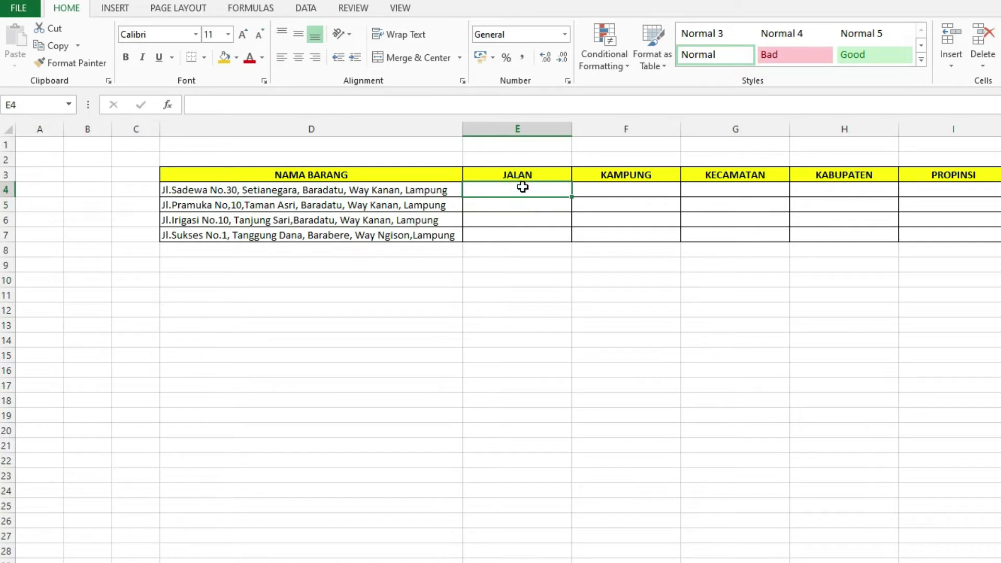
{"action": "type", "text": "Jl.Sadewa"}
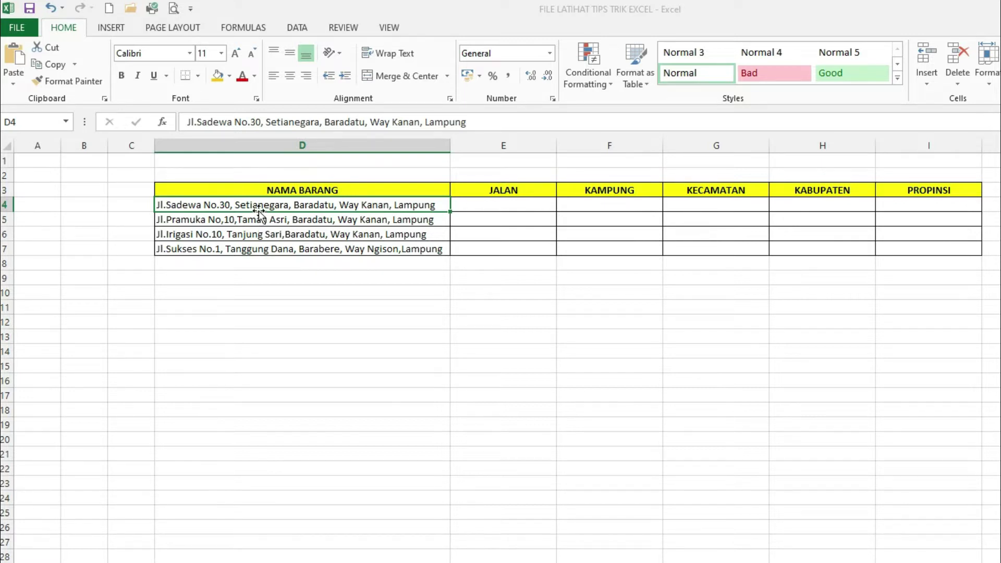
Split the D4:D7 addresses with Text to Columns into destination E4:I4, overwriting existing data.
{"action": "left_click_drag", "start_coordinate": [258, 206], "coordinate": [271, 249]}
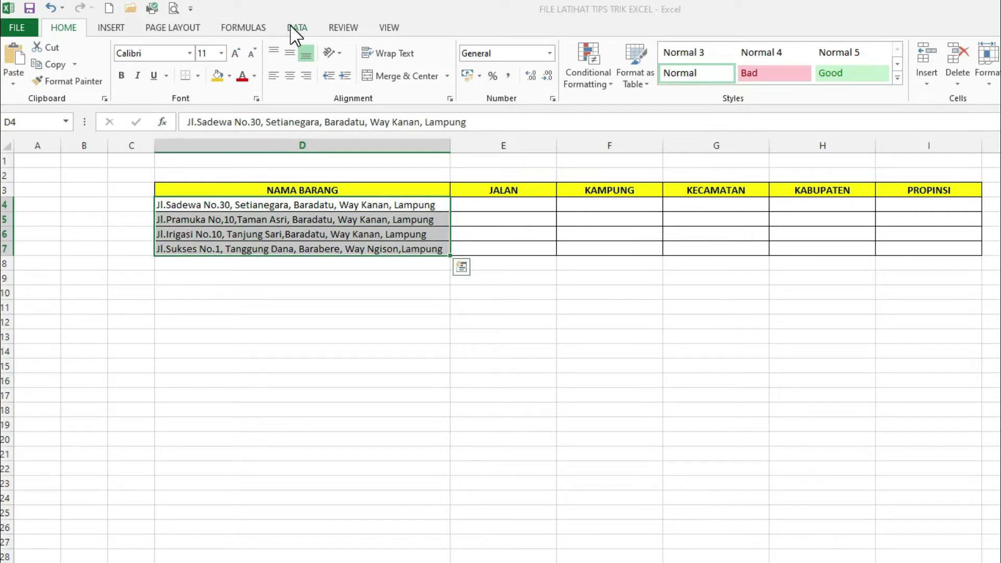
{"action": "left_click", "coordinate": [295, 27]}
{"action": "left_click", "coordinate": [487, 70]}
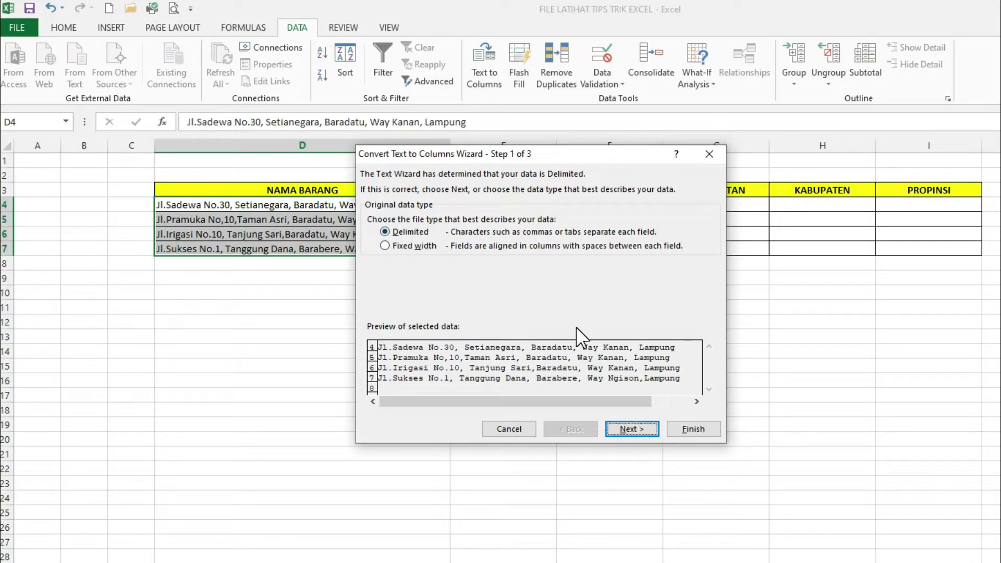
{"action": "left_click", "coordinate": [631, 429]}
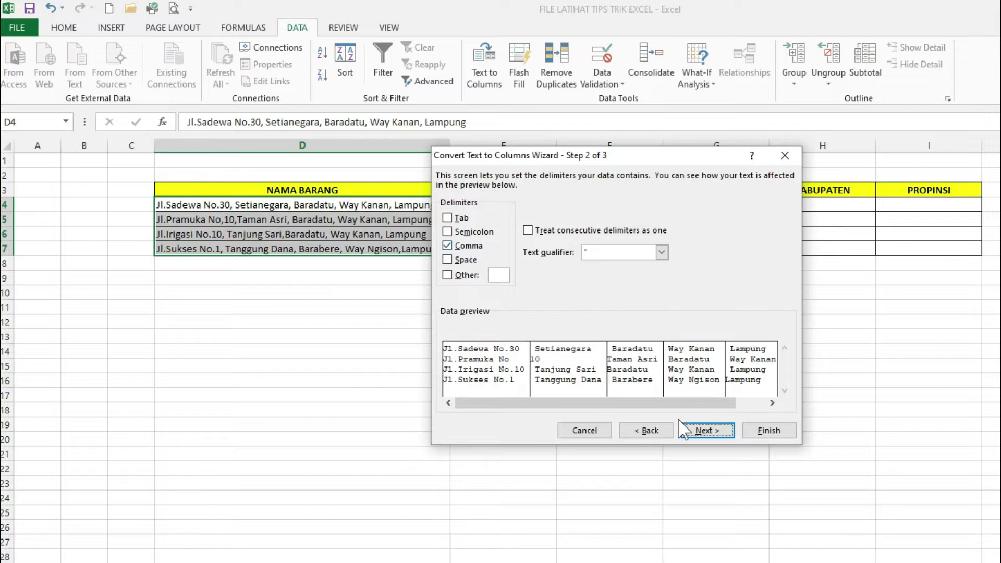
{"action": "left_click", "coordinate": [709, 432]}
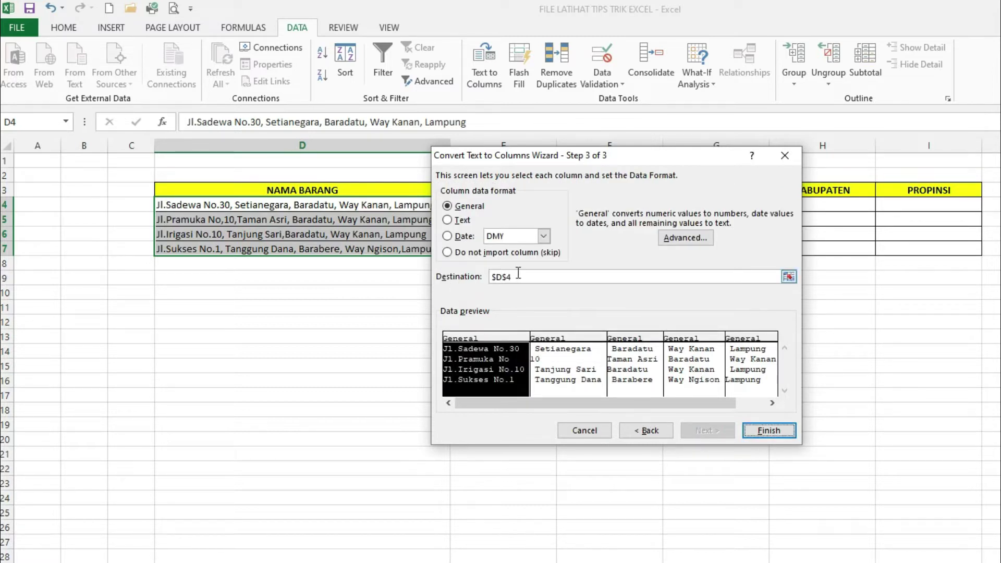
{"action": "left_click", "coordinate": [789, 276]}
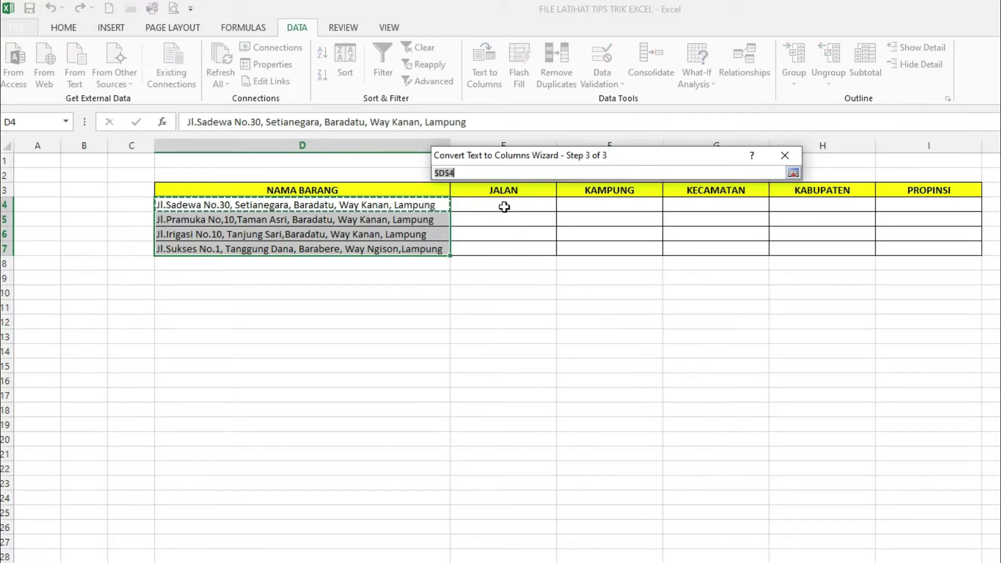
{"action": "left_click", "coordinate": [488, 204]}
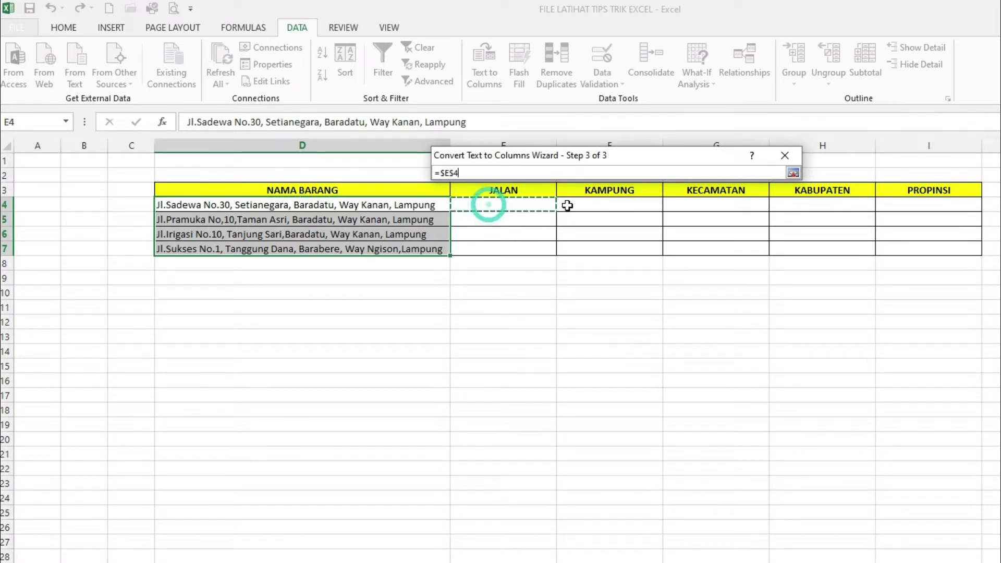
{"action": "left_click_drag", "start_coordinate": [568, 206], "coordinate": [894, 207]}
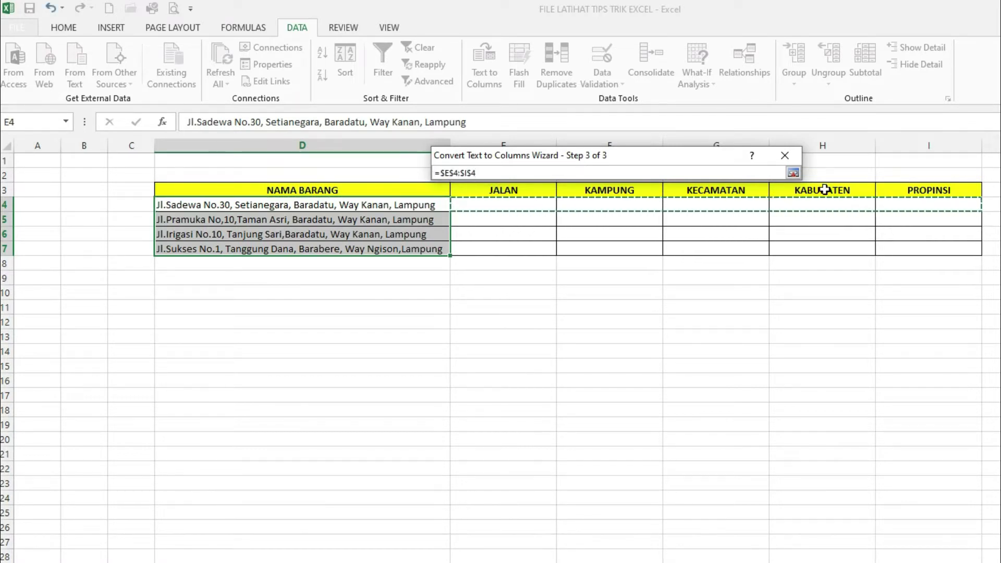
{"action": "left_click", "coordinate": [793, 173]}
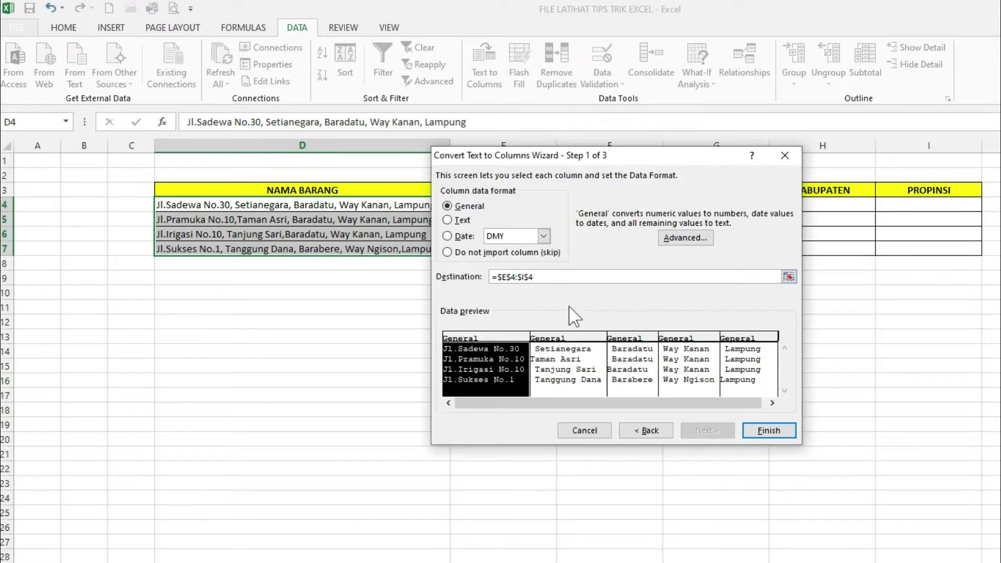
{"action": "left_click", "coordinate": [771, 432]}
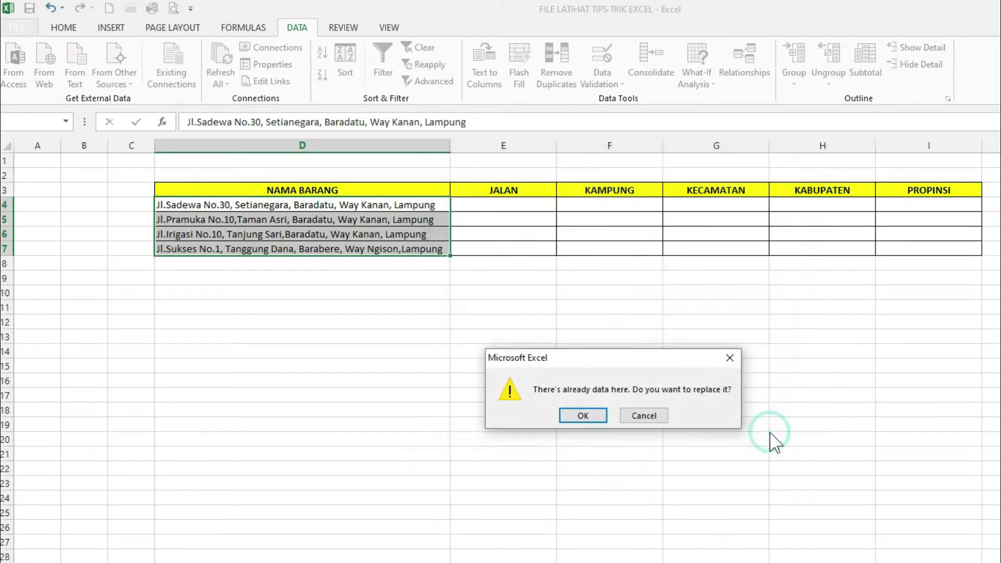
{"action": "left_click", "coordinate": [591, 418]}
Clear the split address selection.
{"action": "left_click", "coordinate": [591, 417]}
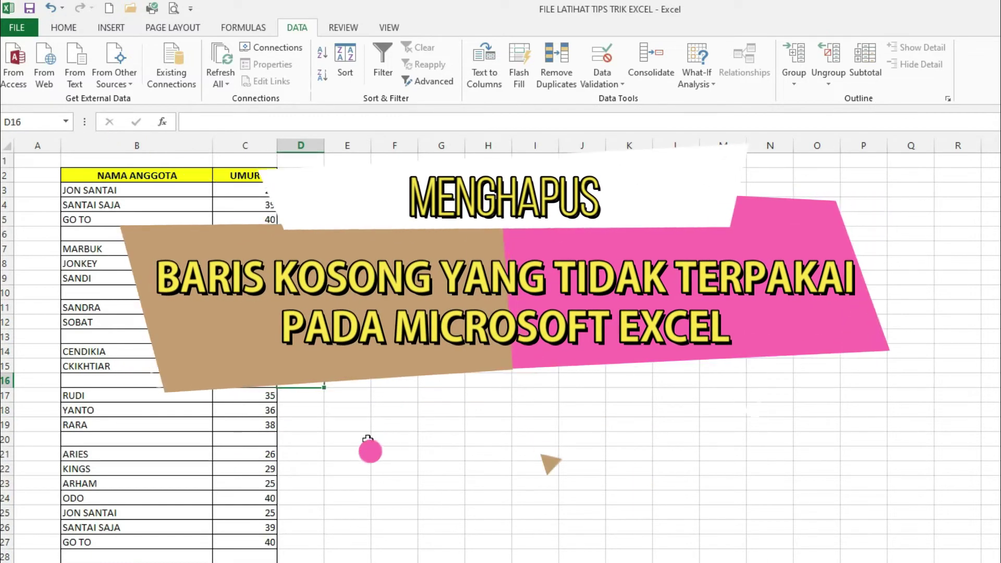
{"action": "scroll", "coordinate": [250, 321], "scroll_direction": "down", "scroll_amount": 2}
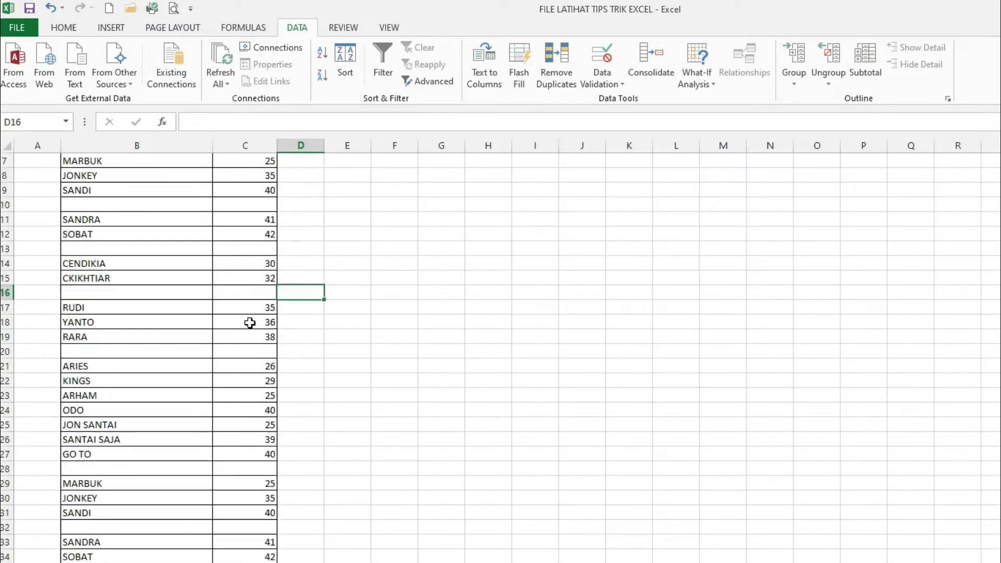
{"action": "scroll", "coordinate": [250, 320], "scroll_direction": "up", "scroll_amount": 2}
{"action": "key", "text": "Left"}
{"action": "key", "text": "Left"}
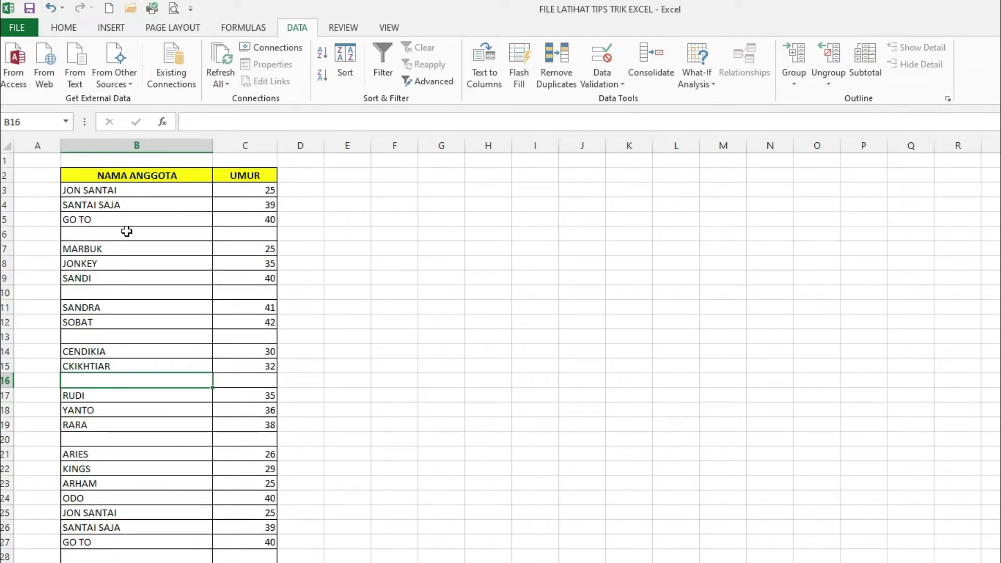
{"action": "key", "text": "Up"}
{"action": "key", "text": "Up"}
{"action": "key", "text": "Up"}
{"action": "left_click", "coordinate": [127, 232]}
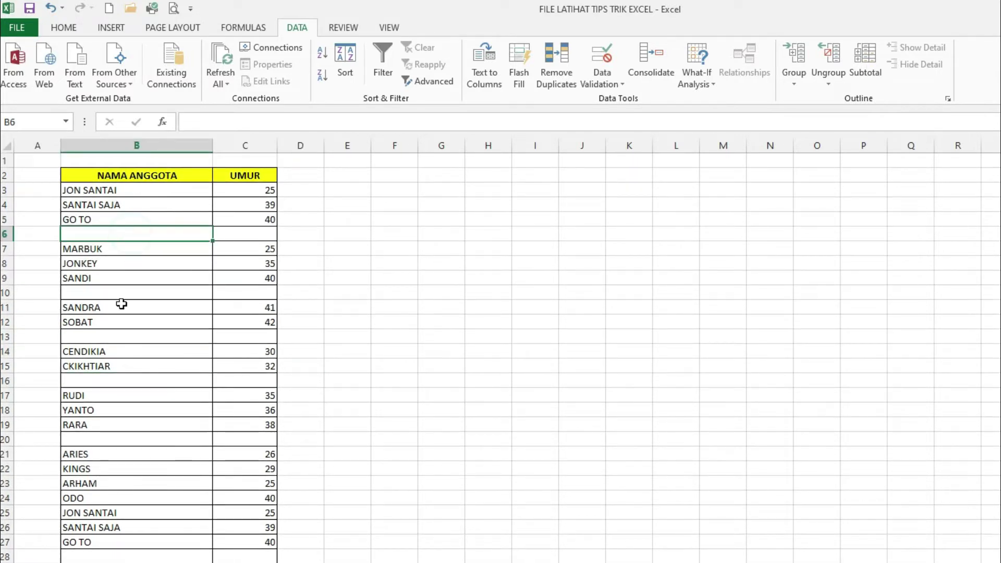
{"action": "left_click", "coordinate": [120, 293]}
{"action": "left_click", "coordinate": [155, 232]}
{"action": "left_click", "coordinate": [152, 234]}
{"action": "left_click", "coordinate": [155, 293], "text": "ctrl"}
{"action": "left_click", "coordinate": [155, 338], "text": "ctrl"}
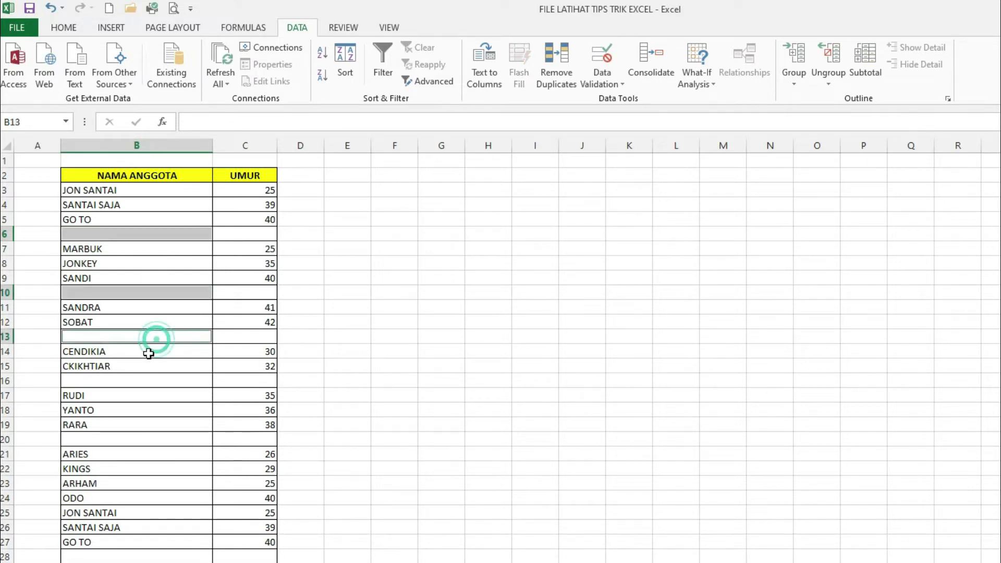
{"action": "left_click", "coordinate": [145, 380], "text": "ctrl"}
{"action": "left_click", "coordinate": [145, 438], "text": "ctrl"}
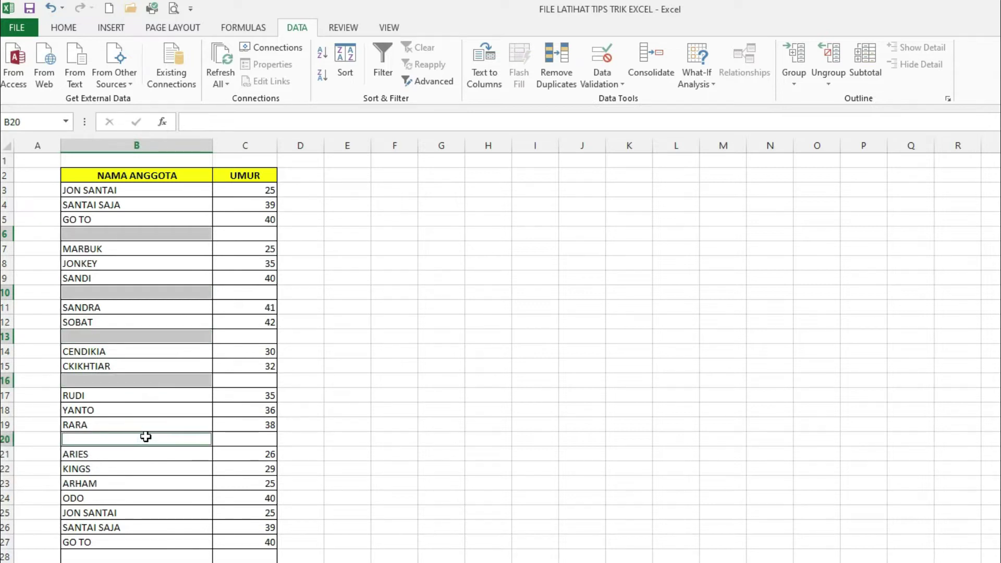
{"action": "left_click", "coordinate": [150, 555], "text": "ctrl"}
{"action": "left_click", "coordinate": [150, 562], "text": "ctrl"}
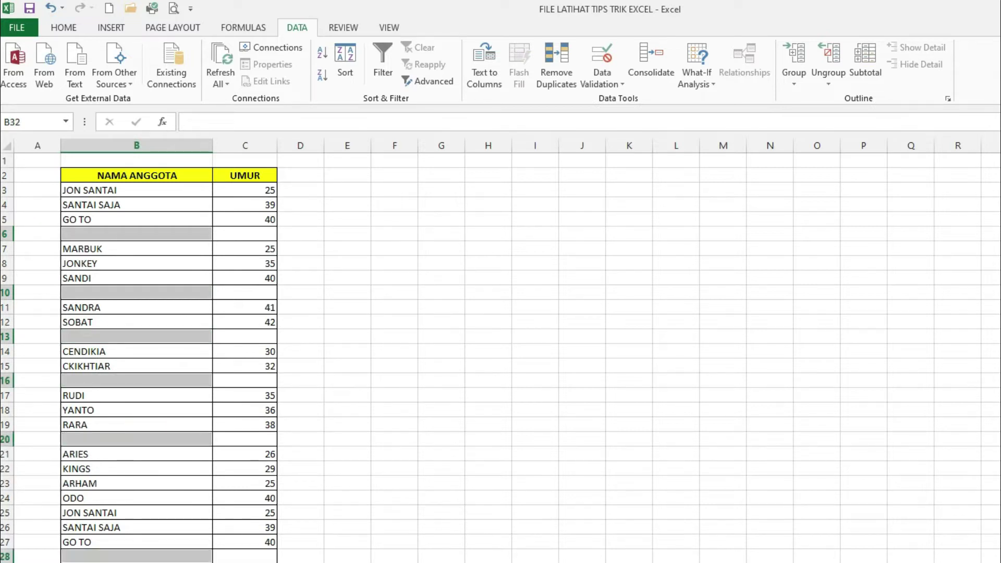
{"action": "right_click", "coordinate": [157, 561]}
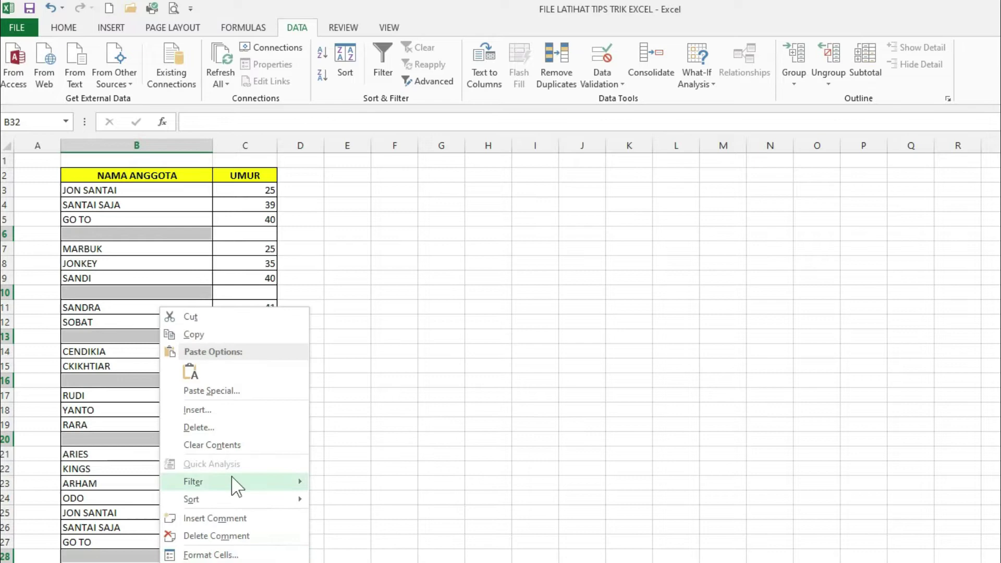
{"action": "left_click", "coordinate": [219, 425]}
{"action": "left_click", "coordinate": [200, 425]}
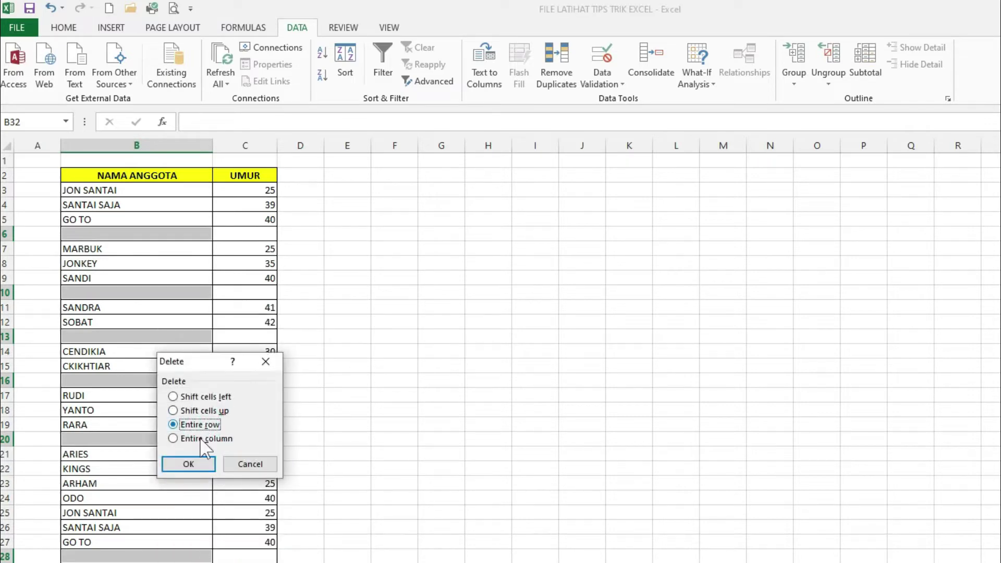
{"action": "left_click", "coordinate": [200, 472]}
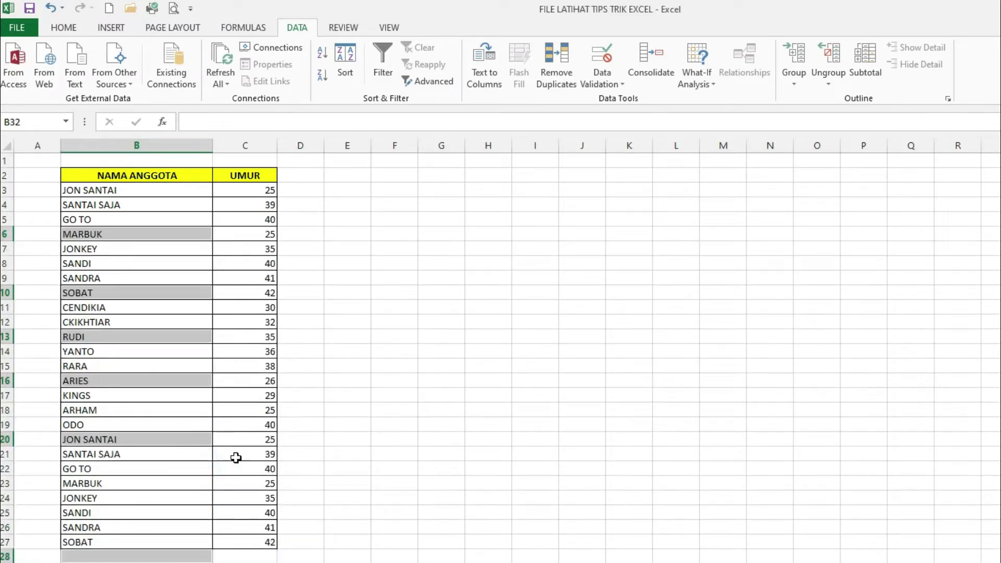
{"action": "left_click", "coordinate": [404, 436]}
{"action": "key", "text": "ctrl+z"}
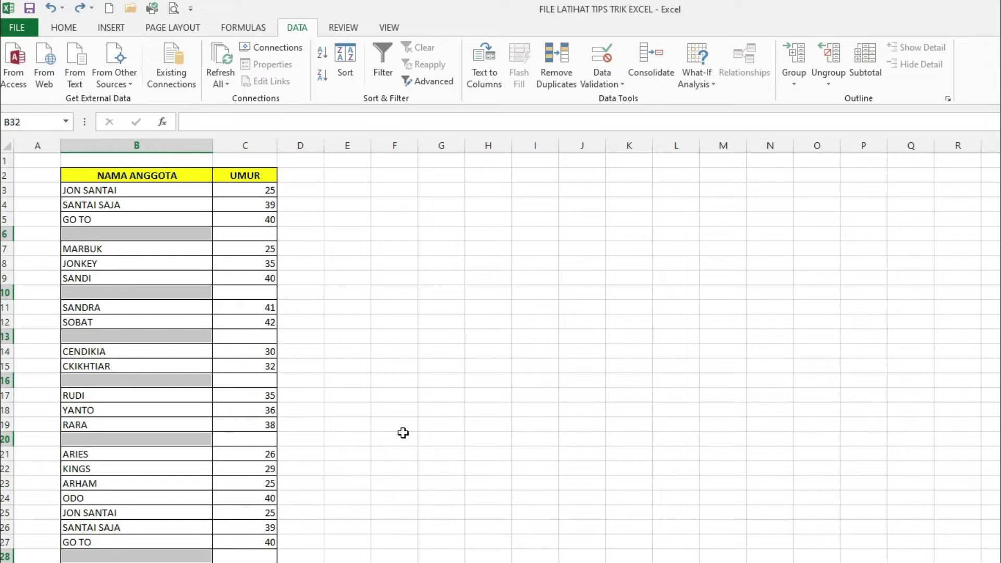
Select the name and age table B3:C28 and keep only its blank cells selected via Go To Special.
{"action": "left_click", "coordinate": [403, 432]}
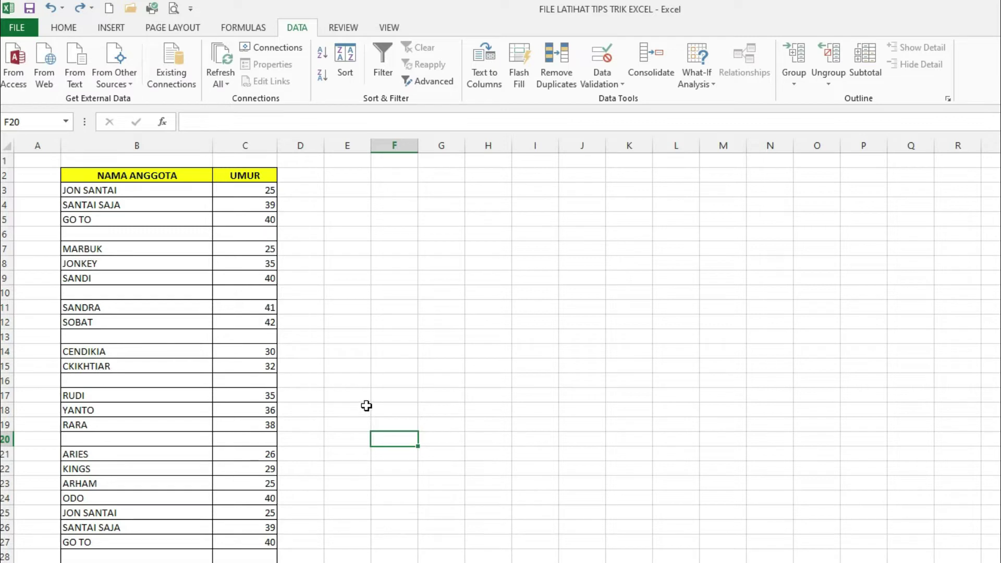
{"action": "mouse_move", "coordinate": [96, 186]}
{"action": "left_mouse_down"}
{"action": "mouse_move", "coordinate": [147, 204]}
{"action": "mouse_move", "coordinate": [237, 311]}
{"action": "mouse_move", "coordinate": [246, 557]}
{"action": "left_mouse_up"}
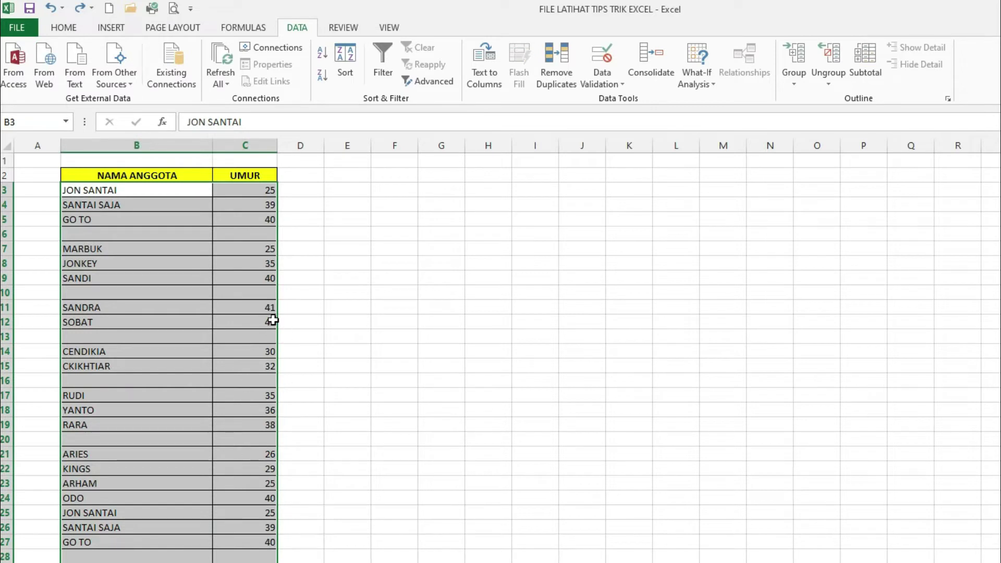
{"action": "key", "text": "ctrl+g"}
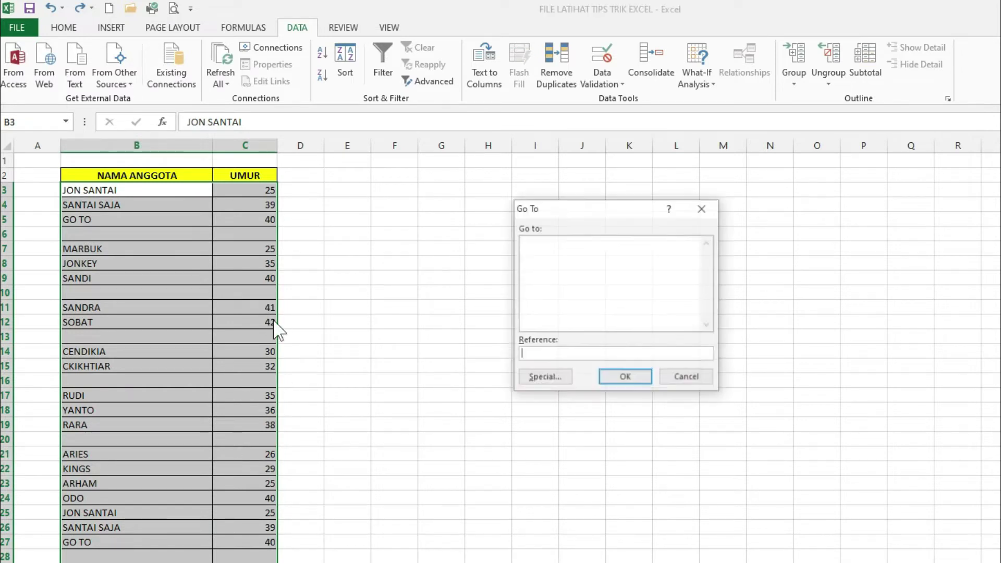
{"action": "left_click", "coordinate": [546, 377]}
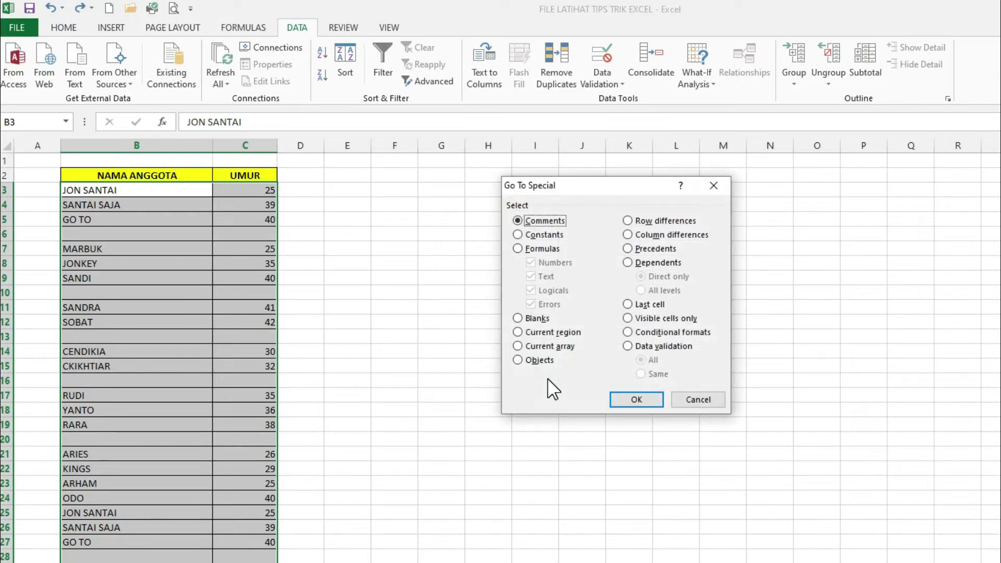
{"action": "left_click", "coordinate": [528, 320]}
{"action": "left_click", "coordinate": [634, 399]}
Delete the entire rows holding the blank cells so the member list is compact.
{"action": "right_click", "coordinate": [112, 234]}
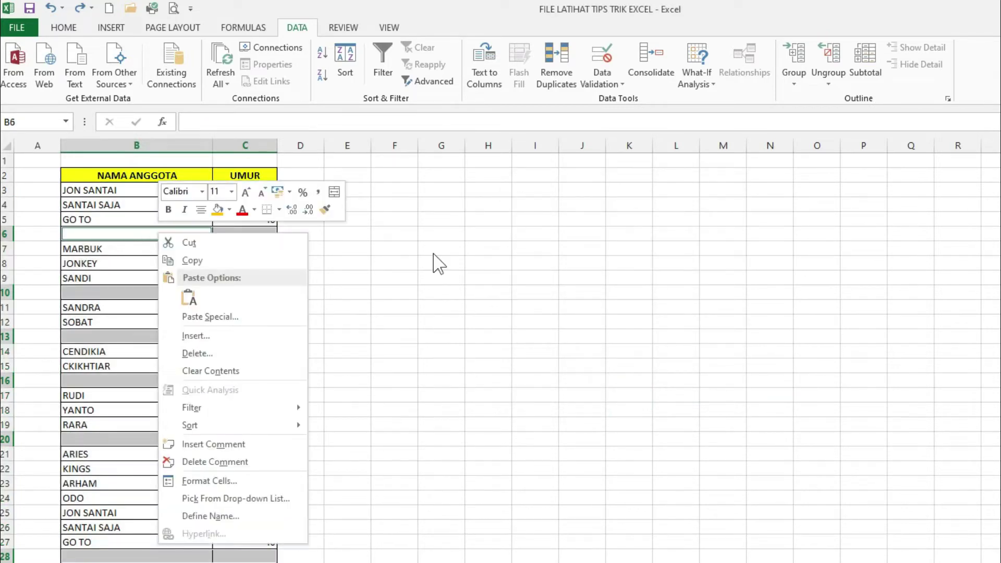
{"action": "key", "text": "Escape"}
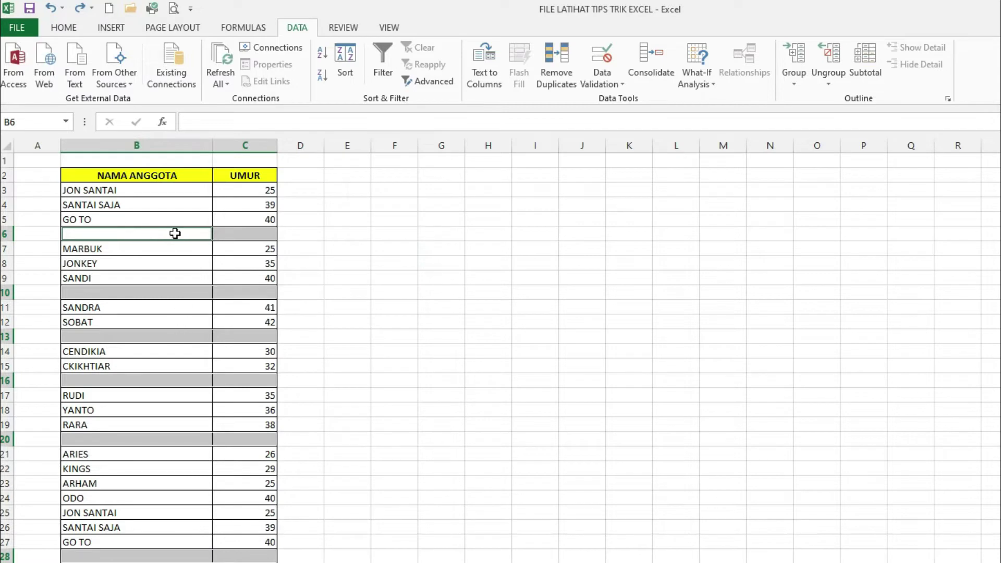
{"action": "right_click", "coordinate": [175, 233]}
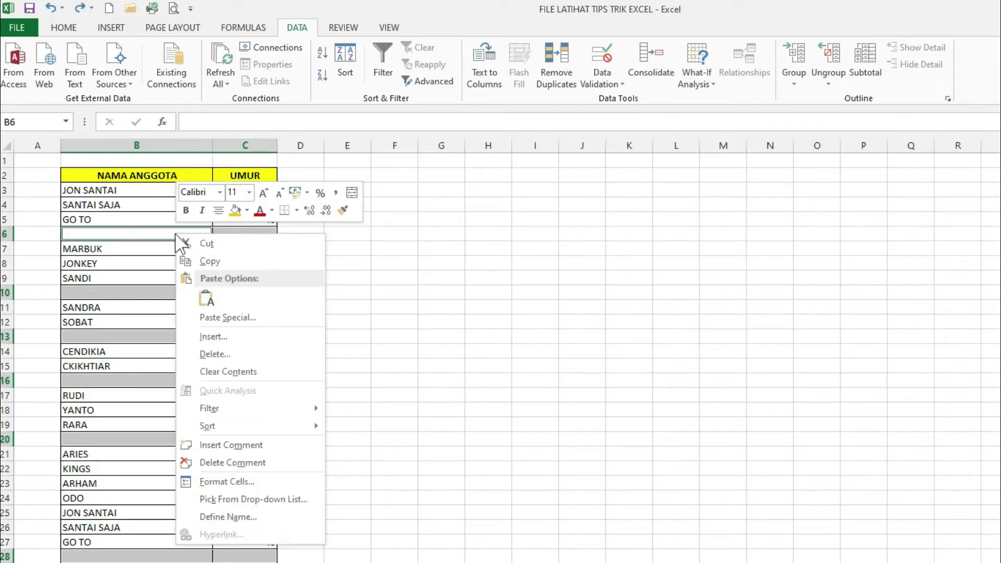
{"action": "left_click", "coordinate": [229, 355]}
{"action": "left_click", "coordinate": [184, 352]}
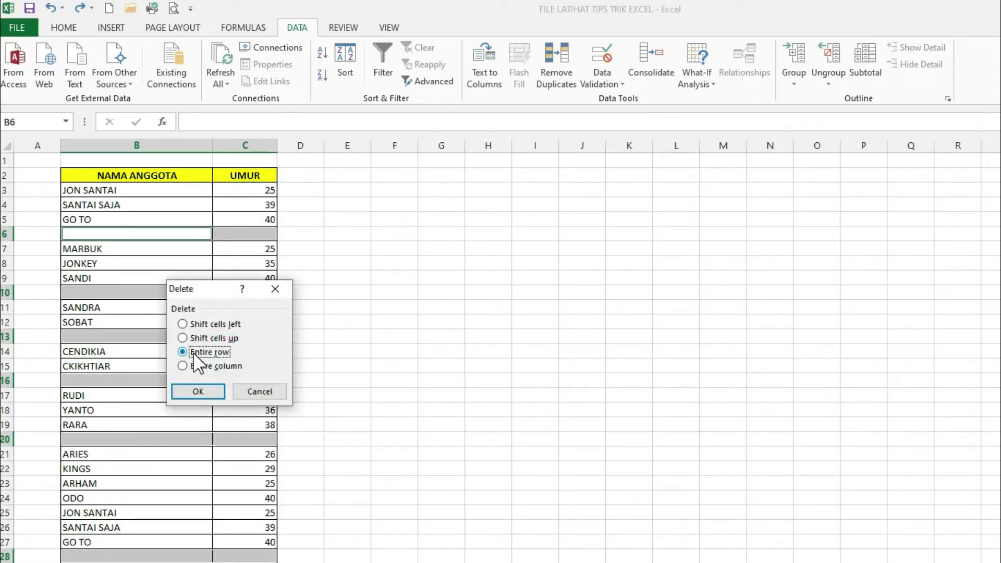
{"action": "left_click", "coordinate": [199, 392]}
{"action": "left_click", "coordinate": [199, 557]}
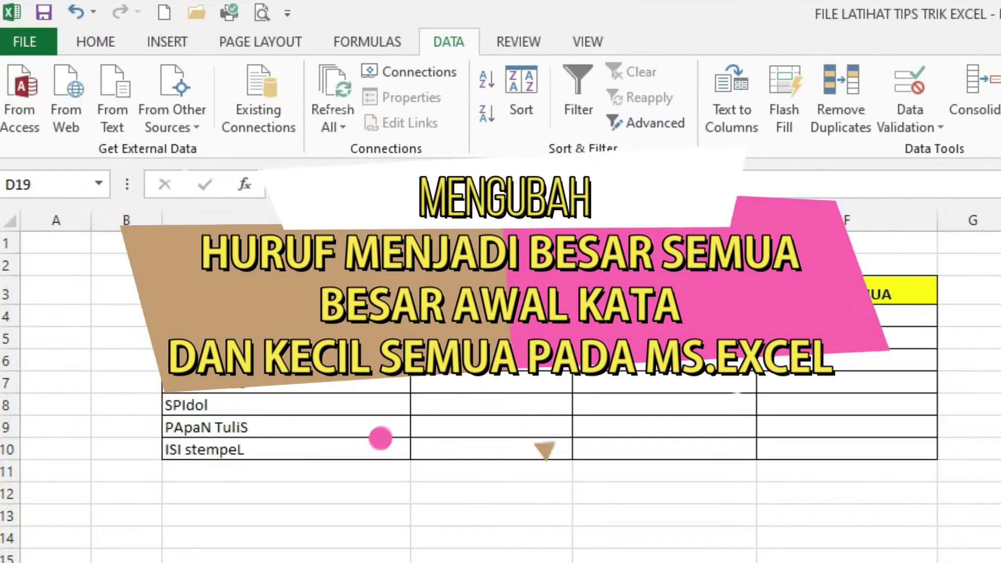
{"action": "left_click", "coordinate": [330, 315]}
{"action": "left_click", "coordinate": [332, 338]}
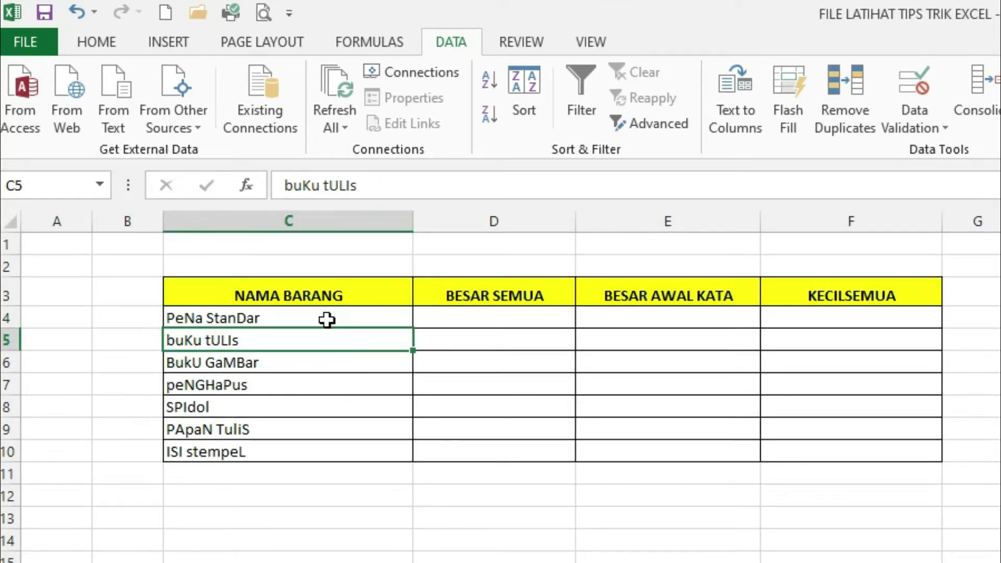
{"action": "left_click", "coordinate": [326, 318]}
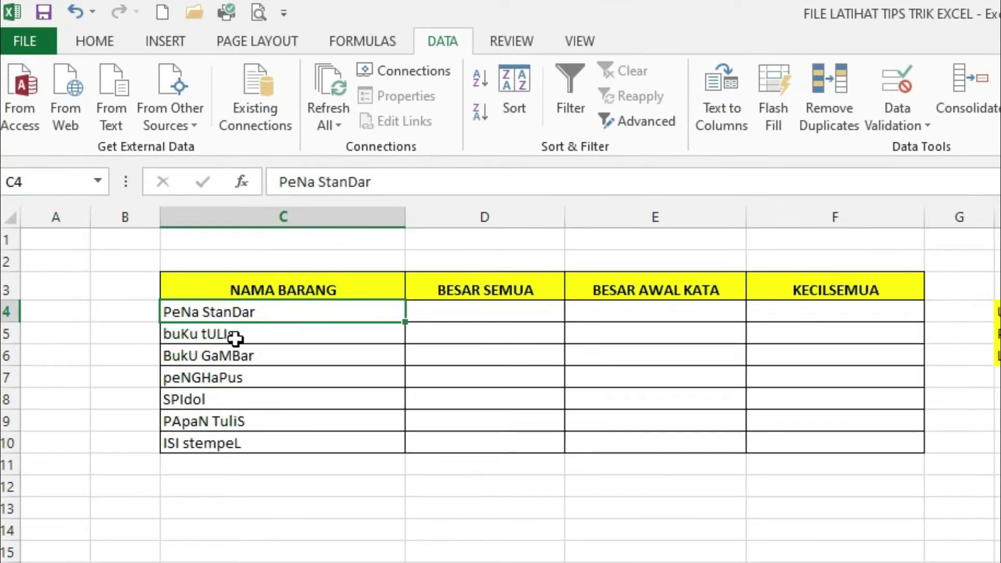
{"action": "left_click", "coordinate": [213, 345]}
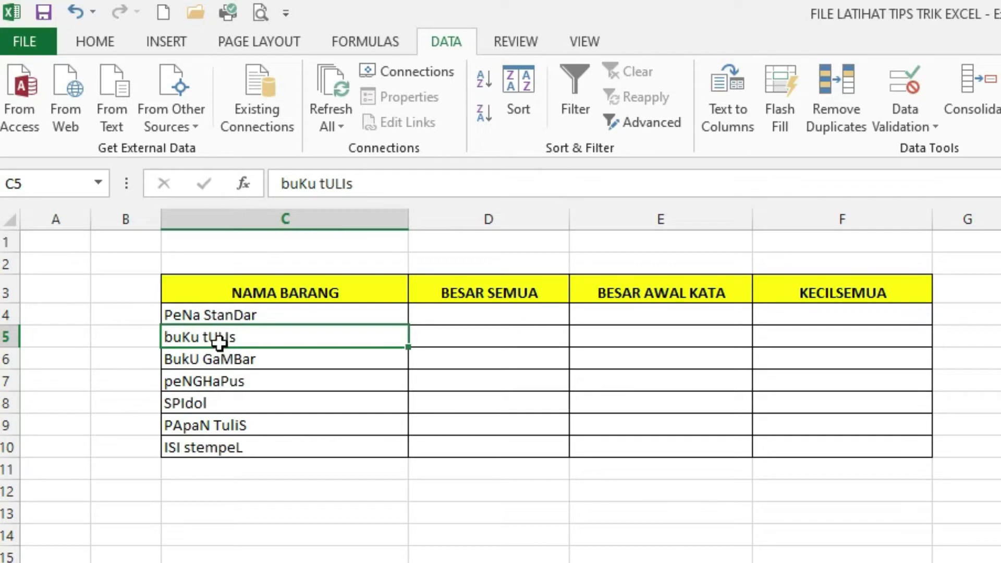
{"action": "left_click", "coordinate": [250, 382]}
{"action": "left_click", "coordinate": [287, 401]}
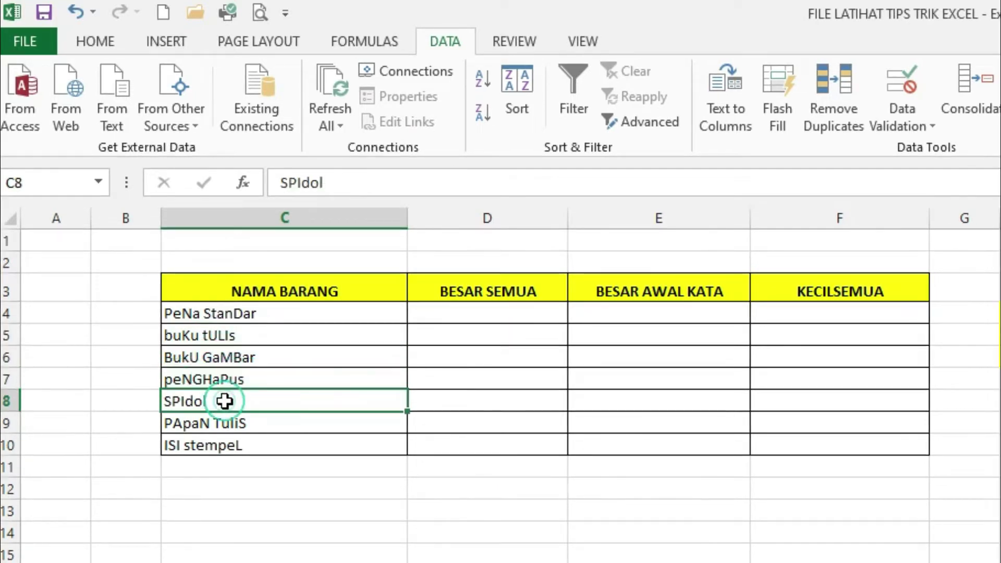
{"action": "left_click", "coordinate": [264, 431]}
{"action": "left_click", "coordinate": [264, 440]}
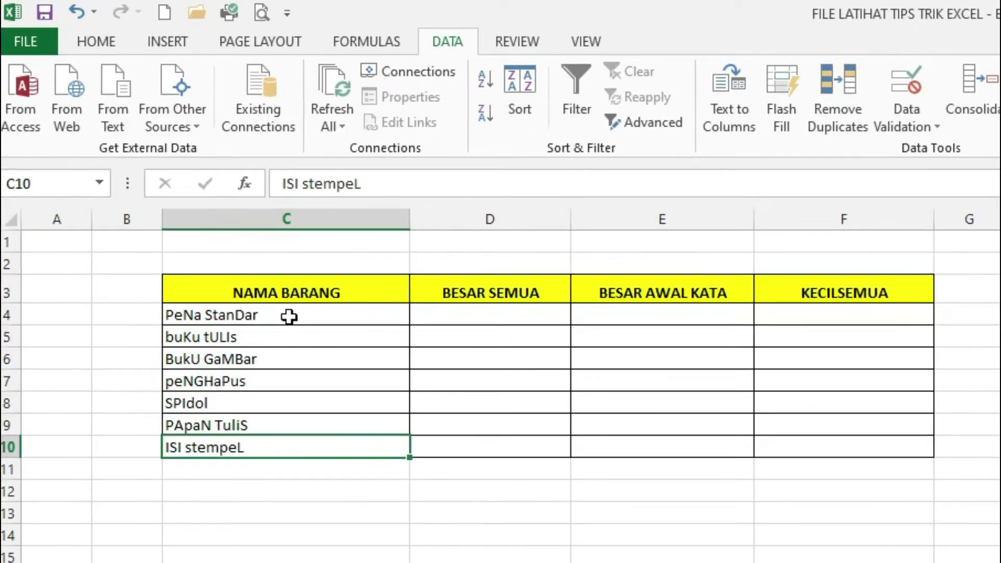
{"action": "left_click_drag", "start_coordinate": [290, 315], "coordinate": [295, 441]}
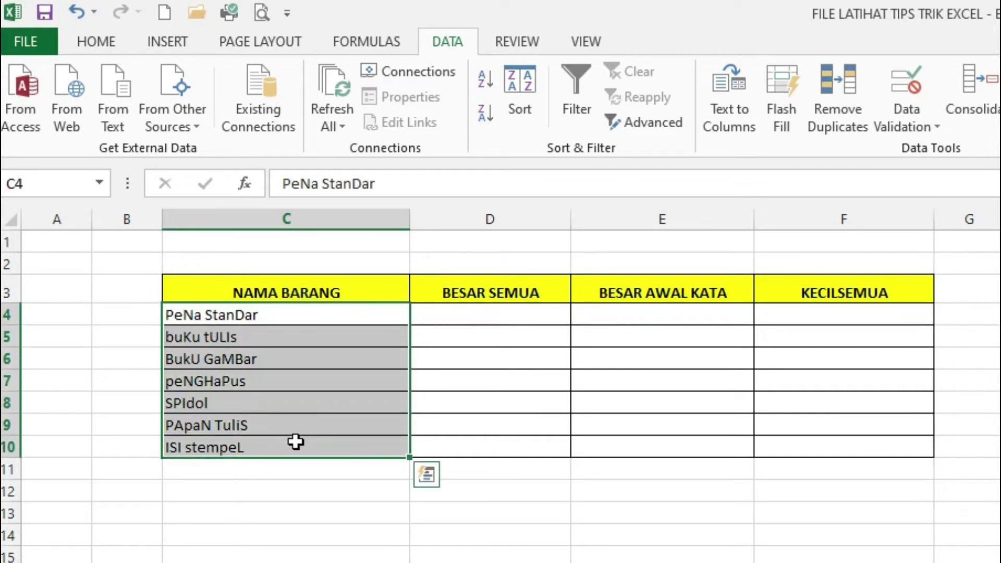
{"action": "left_click", "coordinate": [471, 311]}
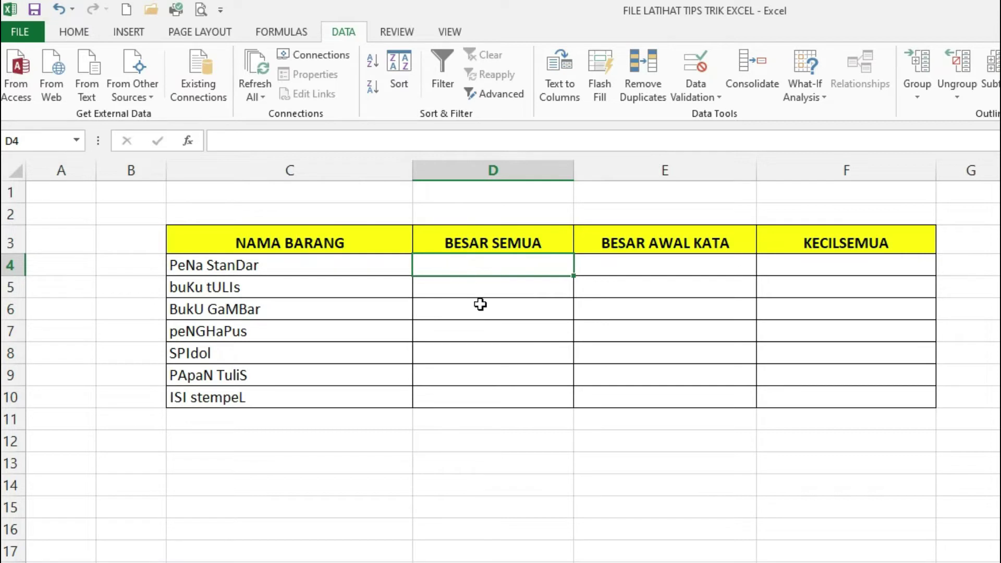
Enter =UPPER(C4) in D4 and fill it down to D10.
{"action": "type", "text": "="}
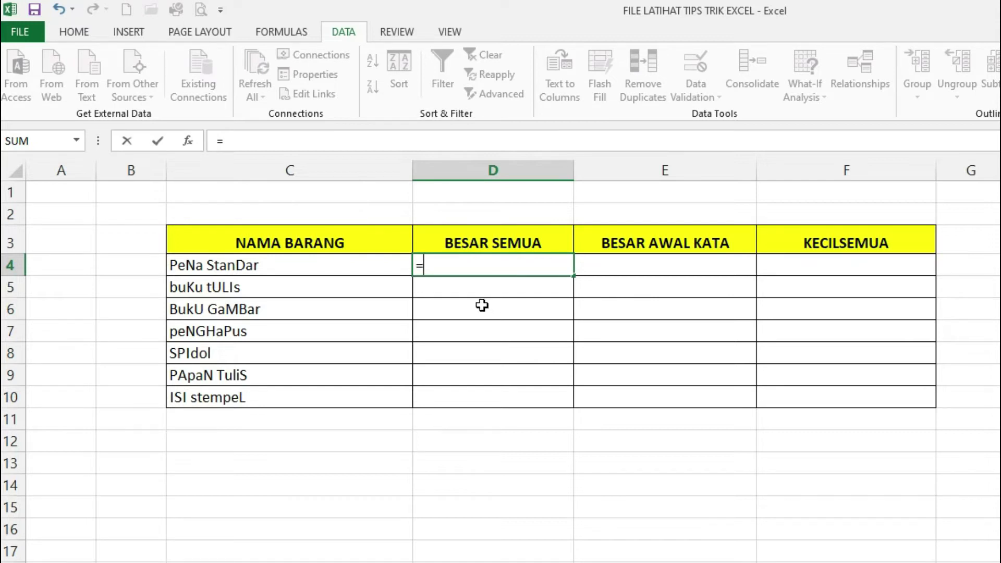
{"action": "type", "text": "upp"}
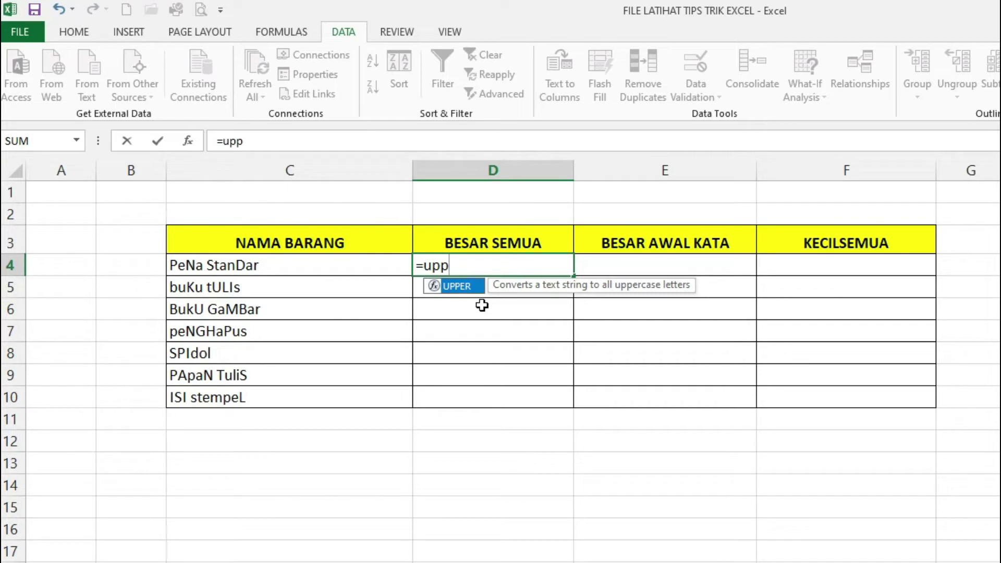
{"action": "type", "text": "er("}
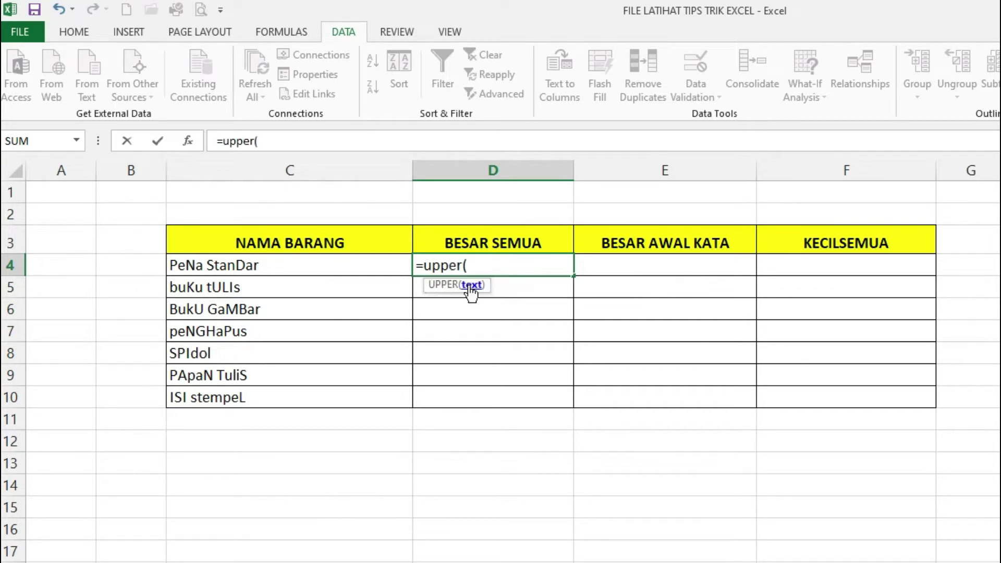
{"action": "left_click", "coordinate": [276, 264]}
{"action": "type", "text": ")"}
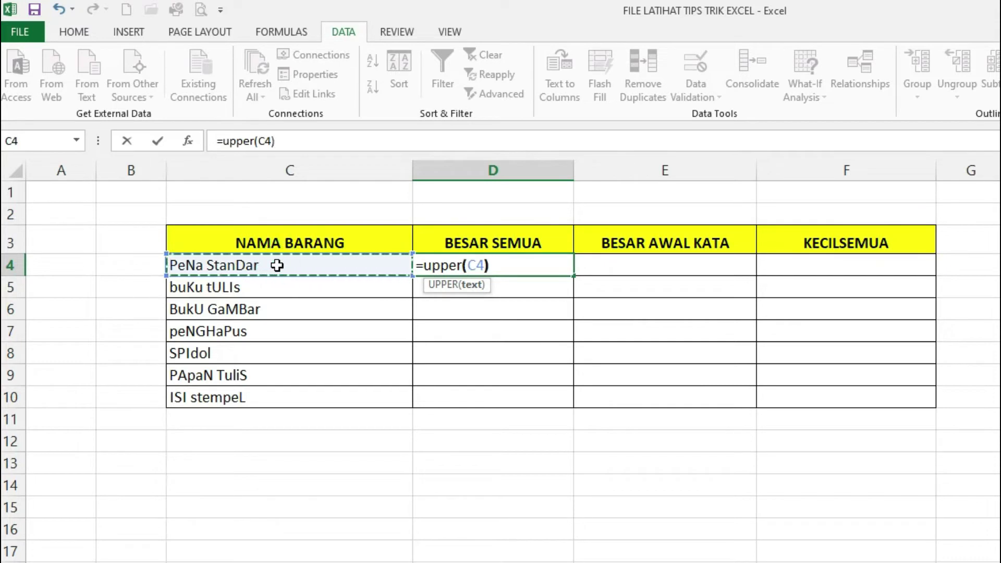
{"action": "key", "text": "Return"}
{"action": "left_click", "coordinate": [481, 267]}
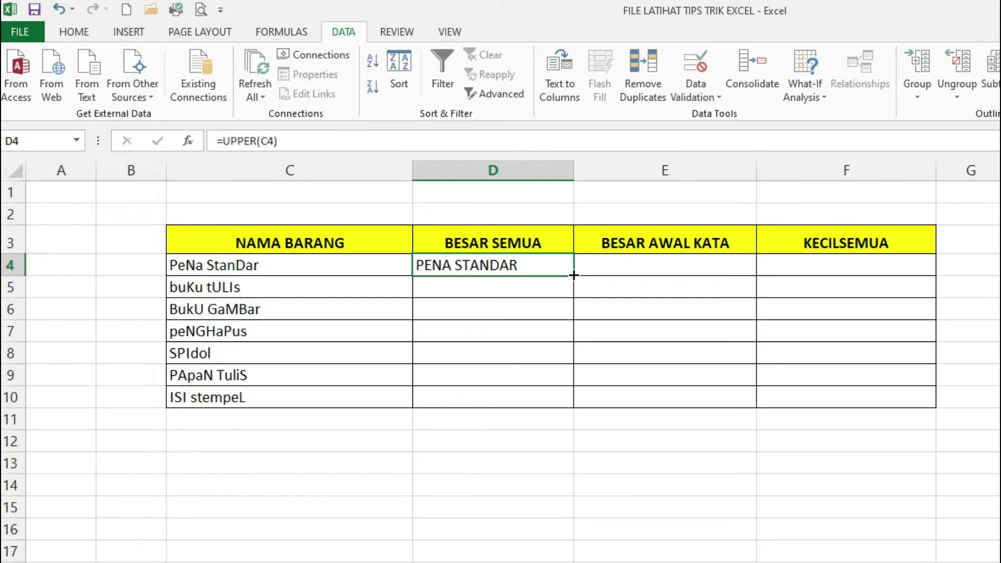
{"action": "left_click_drag", "start_coordinate": [573, 275], "coordinate": [573, 407]}
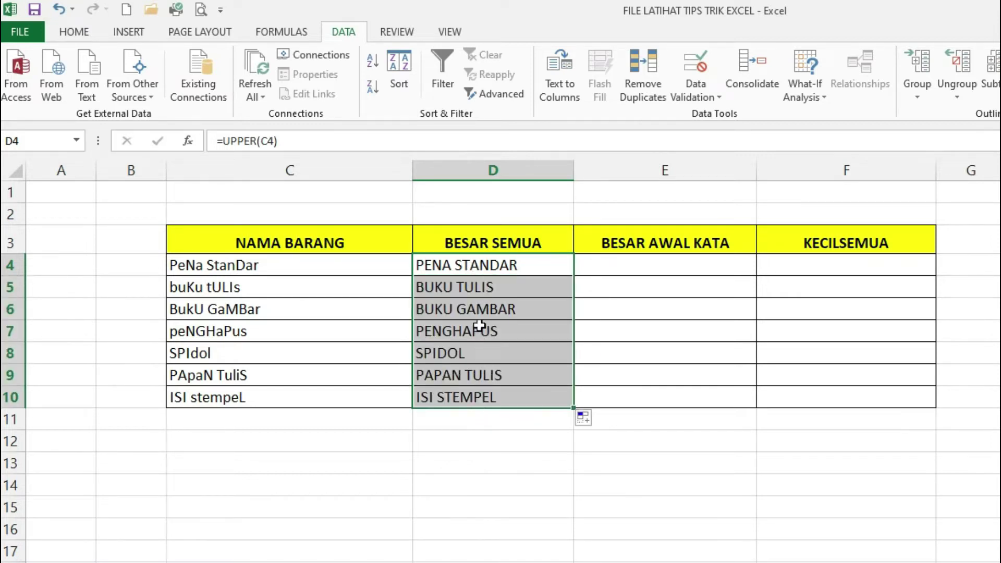
{"action": "left_click", "coordinate": [634, 267]}
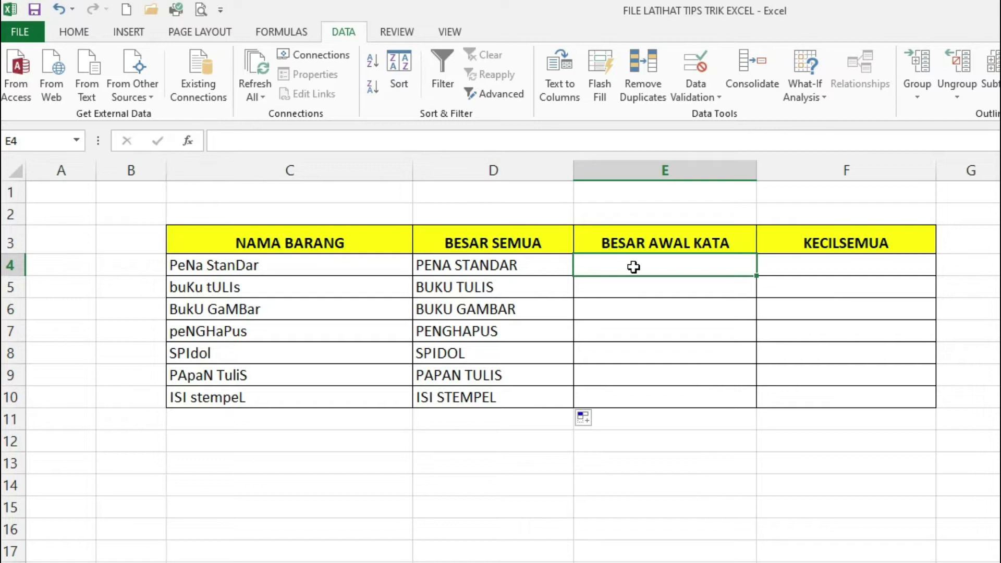
Enter =PROPER(C4) in E4 and fill it down to E10.
{"action": "double_click", "coordinate": [633, 267]}
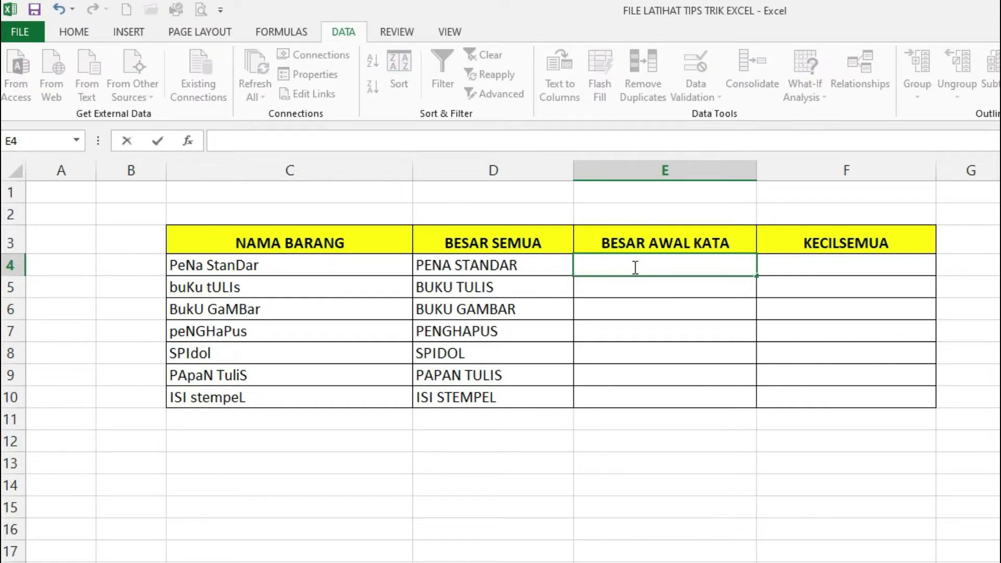
{"action": "type", "text": "="}
{"action": "type", "text": "pr"}
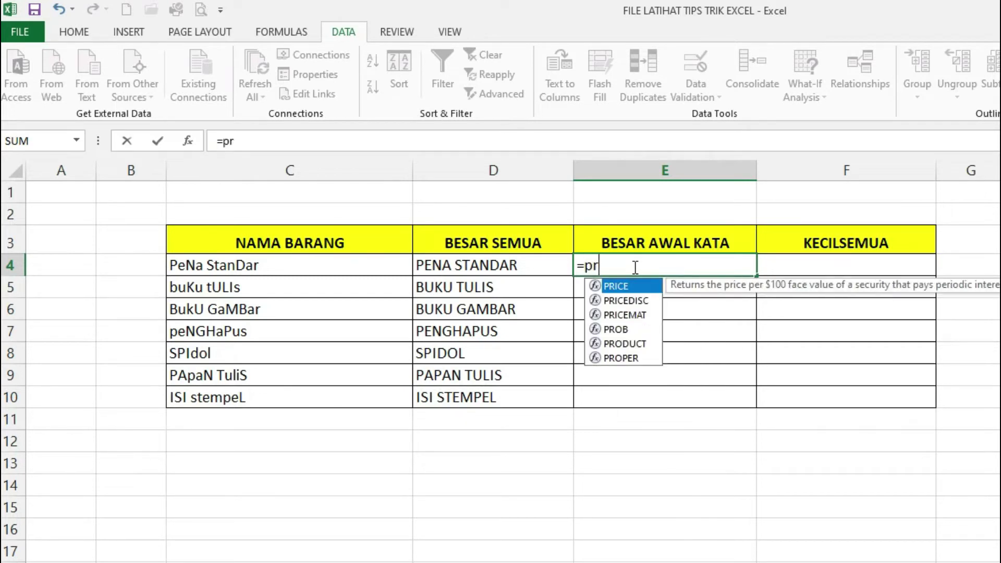
{"action": "type", "text": "oper"}
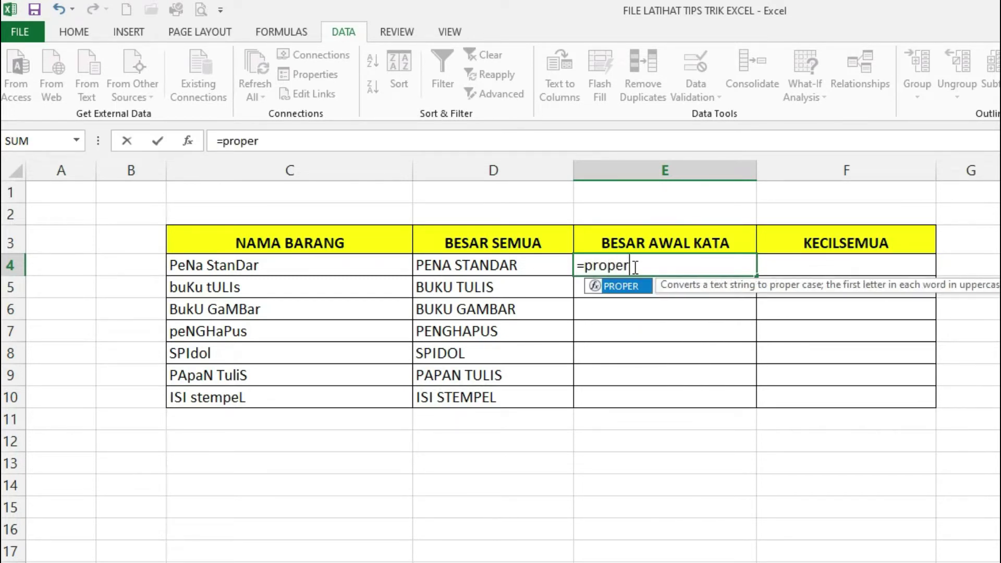
{"action": "type", "text": "("}
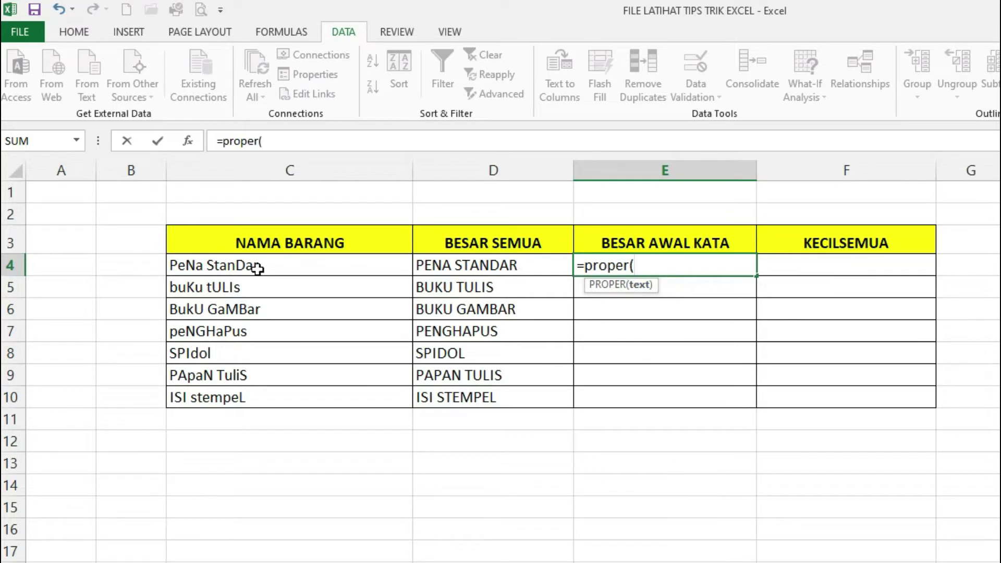
{"action": "left_click", "coordinate": [242, 267]}
{"action": "type", "text": ")"}
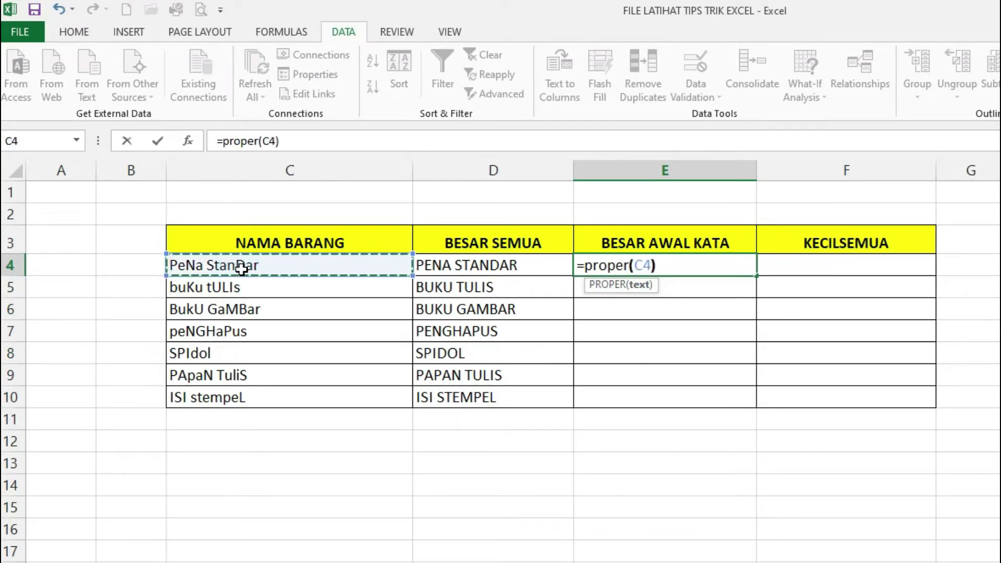
{"action": "key", "text": "Return"}
{"action": "left_click", "coordinate": [719, 266]}
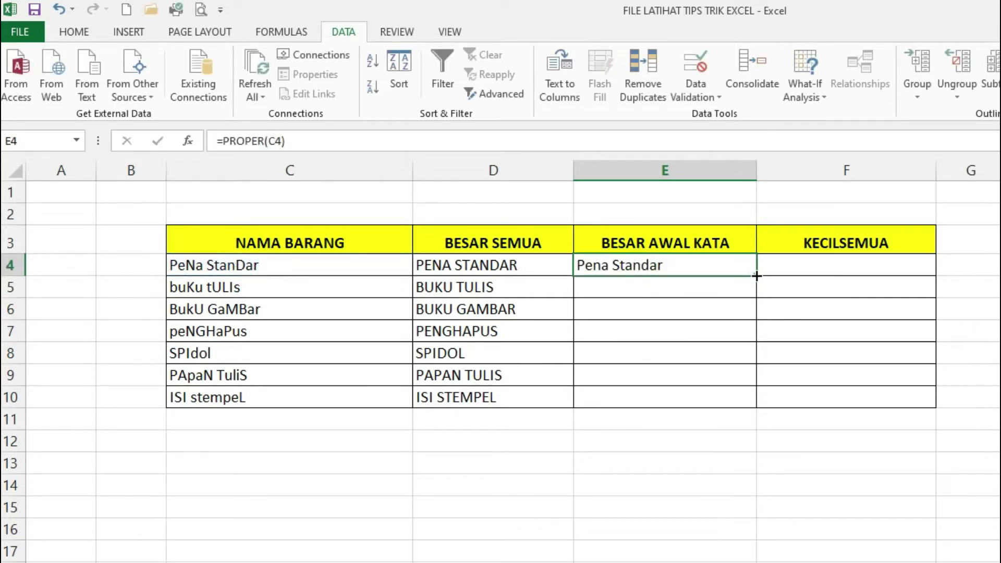
{"action": "left_click_drag", "start_coordinate": [756, 276], "coordinate": [762, 407]}
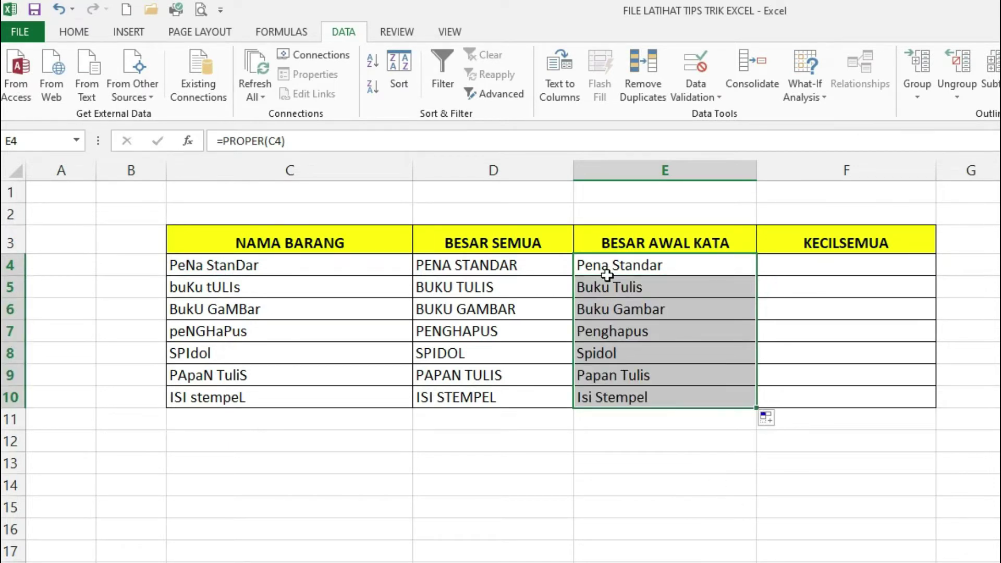
Correct the F3 header so it reads 'KECIL SEMUA'.
{"action": "left_click", "coordinate": [695, 263]}
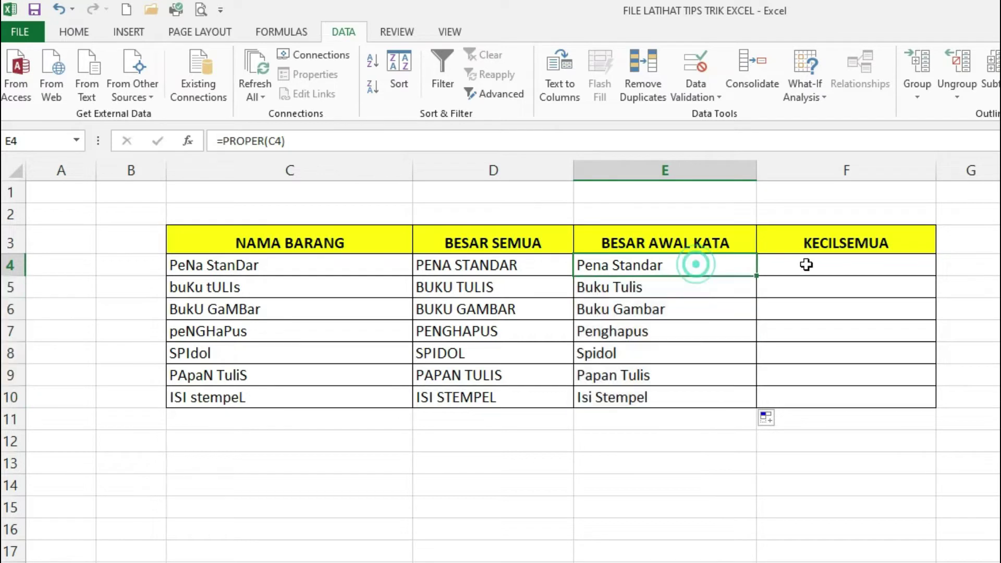
{"action": "left_click", "coordinate": [817, 265]}
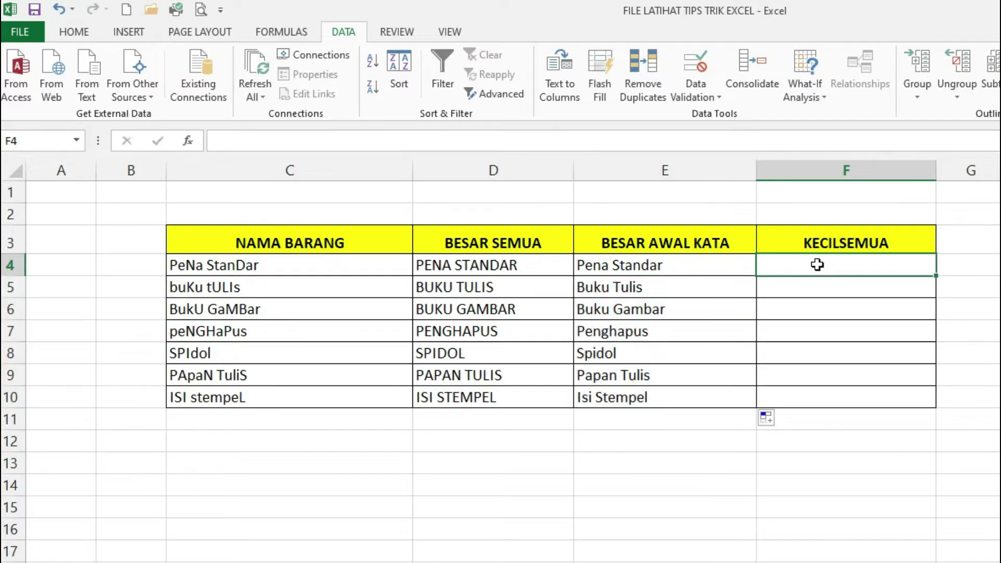
{"action": "double_click", "coordinate": [835, 244]}
{"action": "key", "text": "Return"}
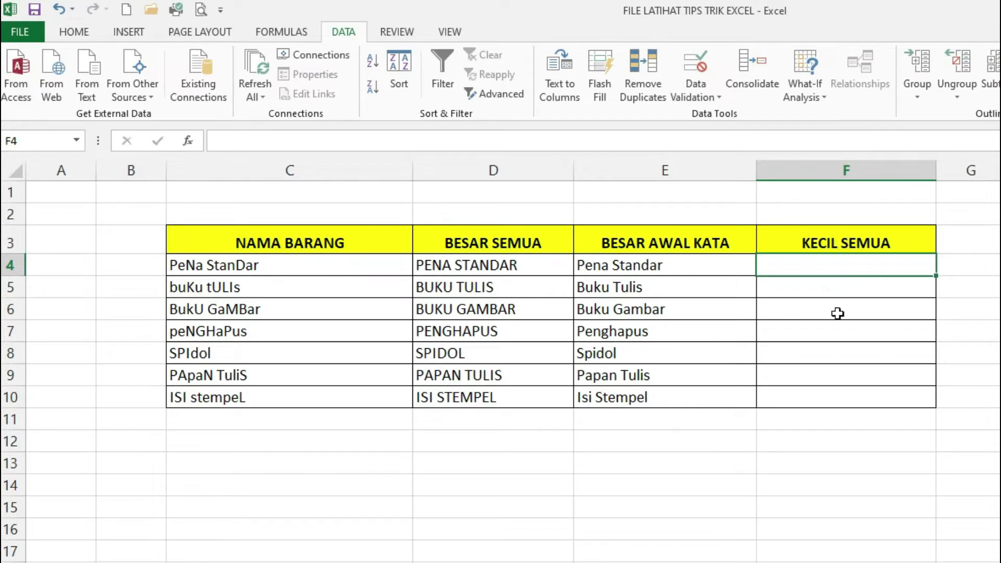
Enter =LOWER(C4) in F4 and fill it down to F10.
{"action": "type", "text": "="}
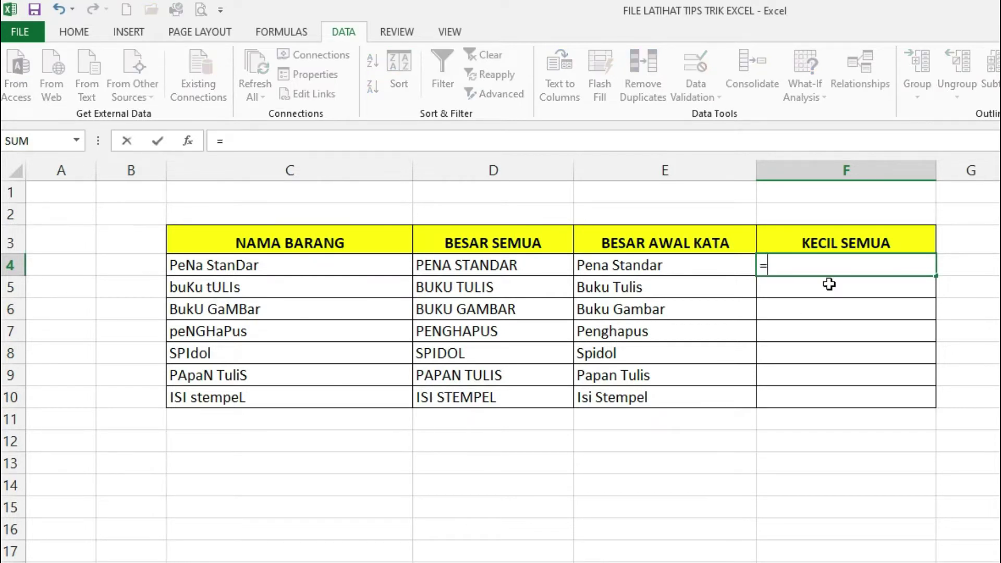
{"action": "type", "text": "l"}
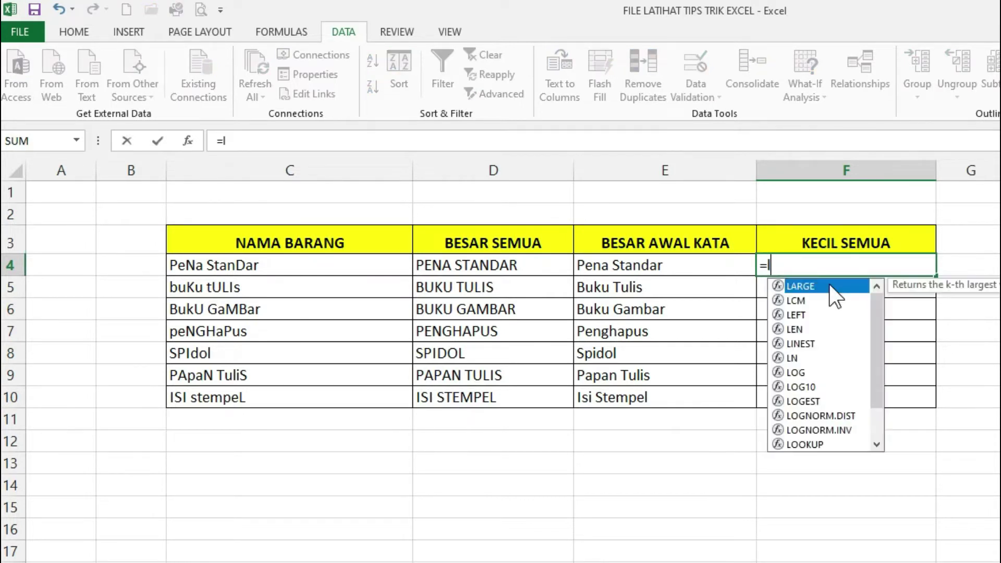
{"action": "type", "text": "ower)("}
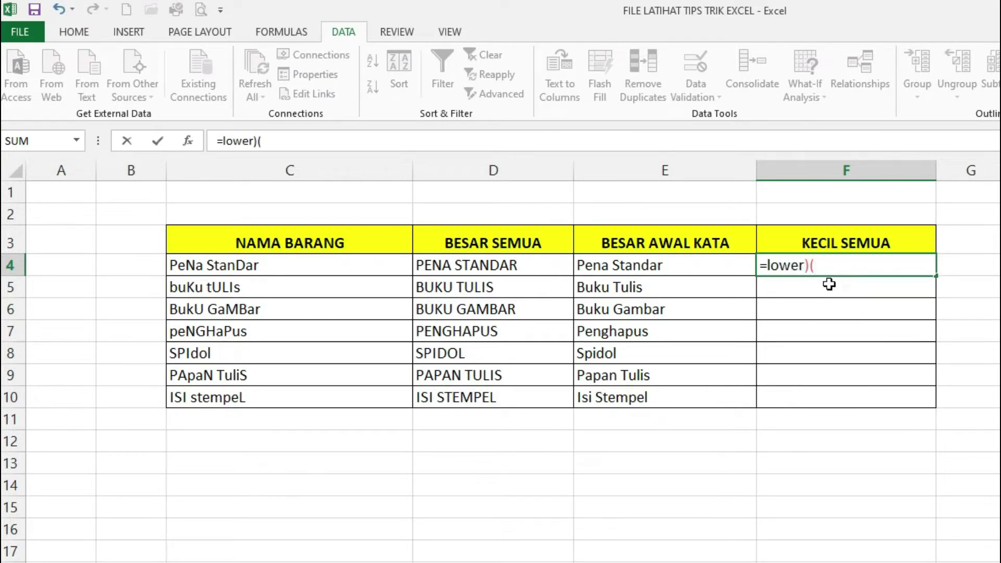
{"action": "key", "text": "BackSpace"}
{"action": "key", "text": "BackSpace"}
{"action": "type", "text": "("}
{"action": "left_click", "coordinate": [338, 266]}
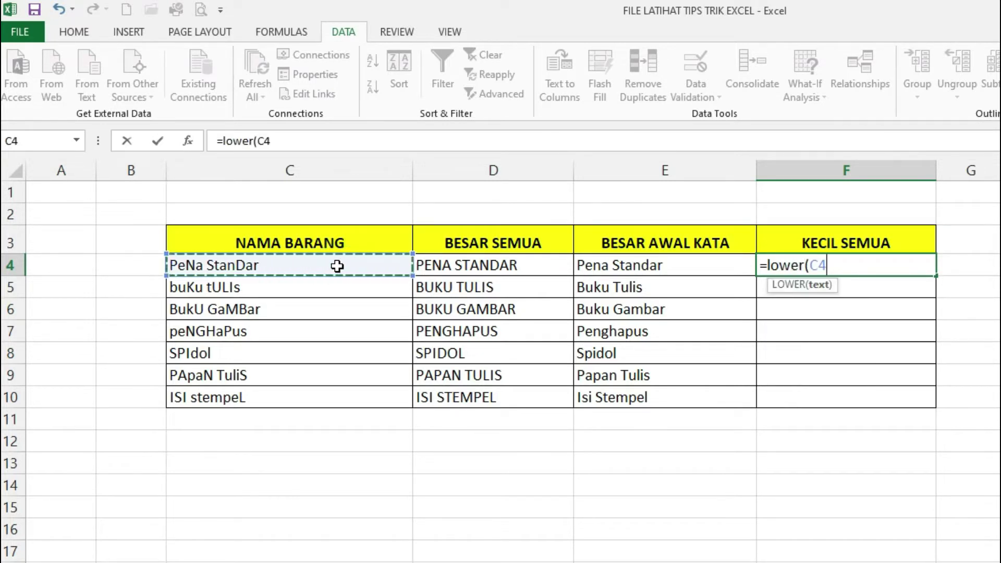
{"action": "type", "text": ")"}
{"action": "left_click", "coordinate": [886, 266]}
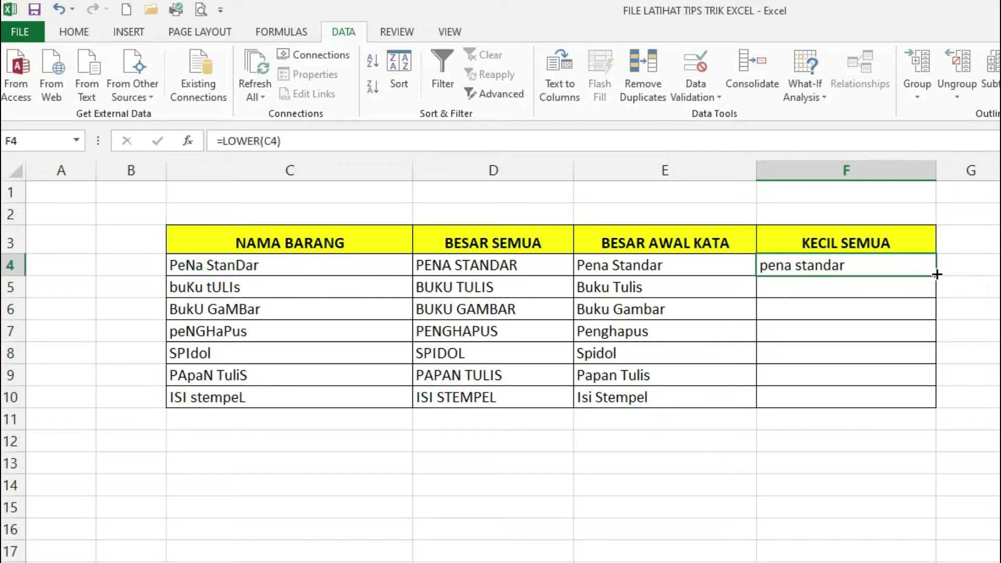
{"action": "left_click_drag", "start_coordinate": [938, 276], "coordinate": [938, 409]}
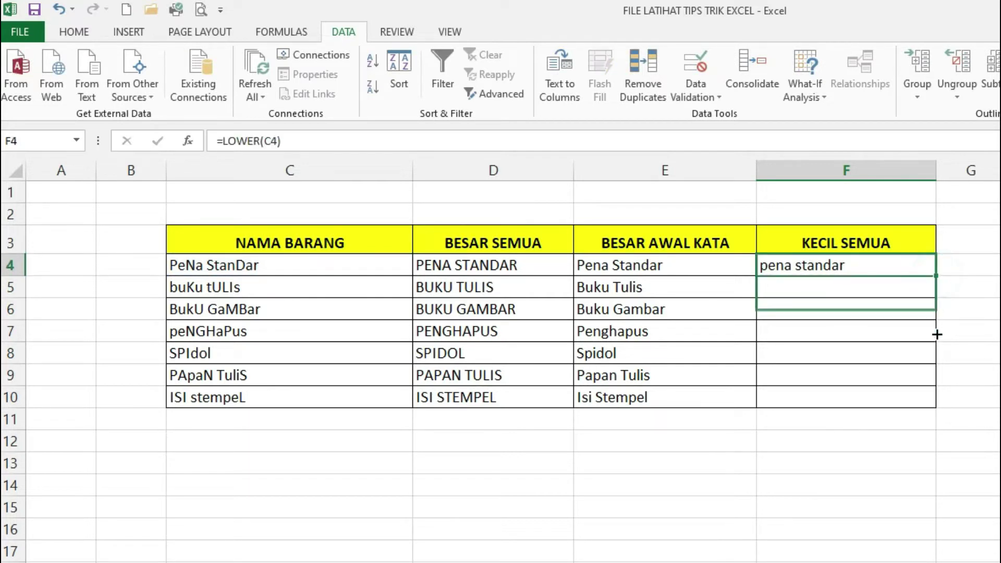
{"action": "left_click", "coordinate": [930, 489]}
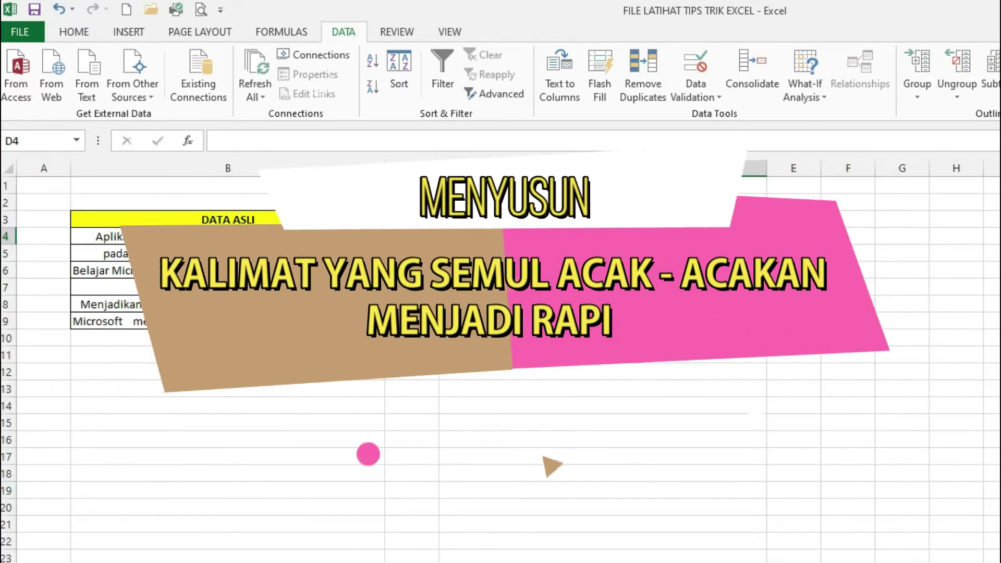
{"action": "left_click", "coordinate": [103, 235]}
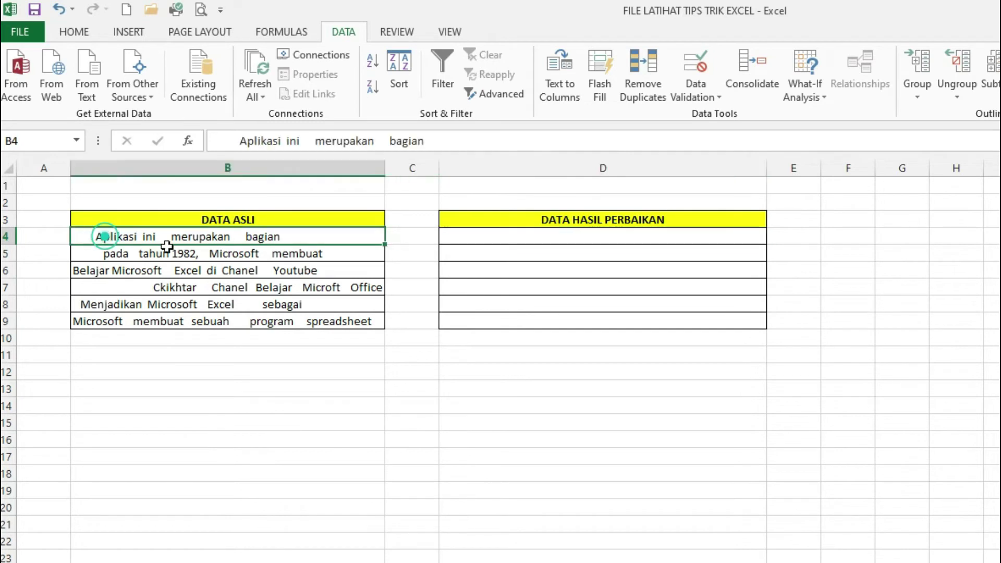
{"action": "left_click_drag", "start_coordinate": [103, 236], "coordinate": [268, 308]}
{"action": "left_click", "coordinate": [91, 239]}
{"action": "left_click", "coordinate": [88, 254]}
{"action": "left_click", "coordinate": [88, 235]}
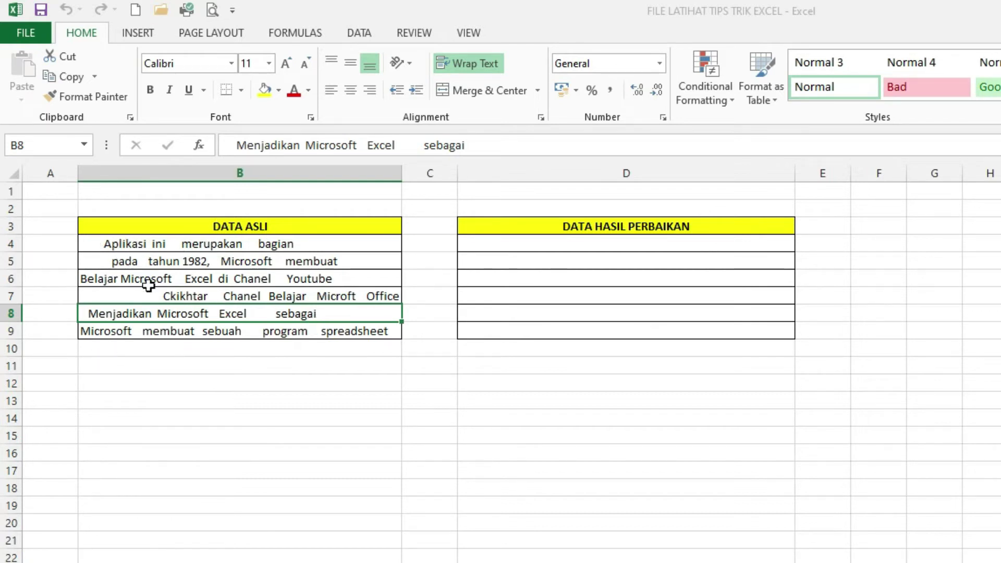
{"action": "left_click", "coordinate": [282, 295]}
{"action": "left_click", "coordinate": [240, 276]}
{"action": "left_click", "coordinate": [238, 264]}
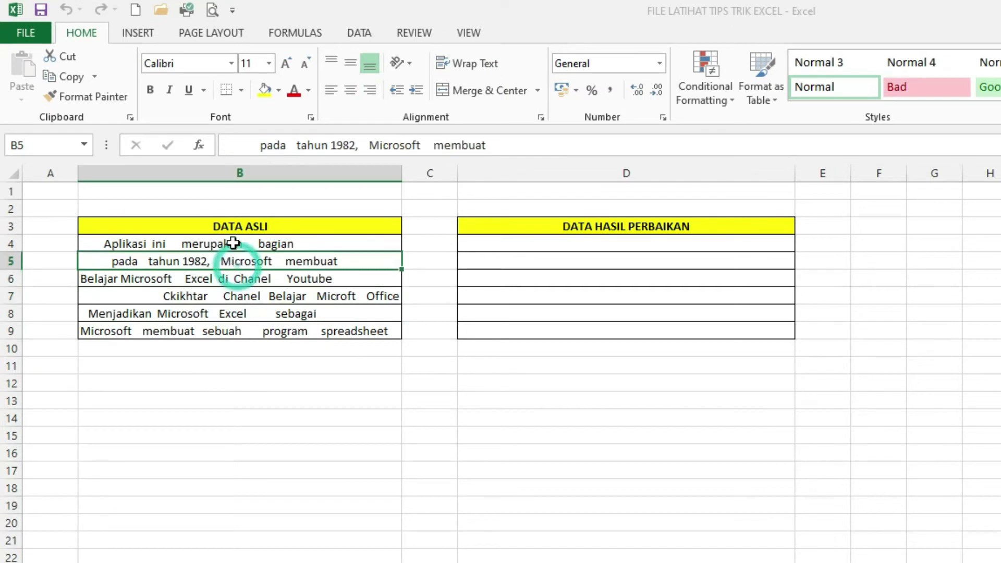
{"action": "left_click", "coordinate": [233, 242]}
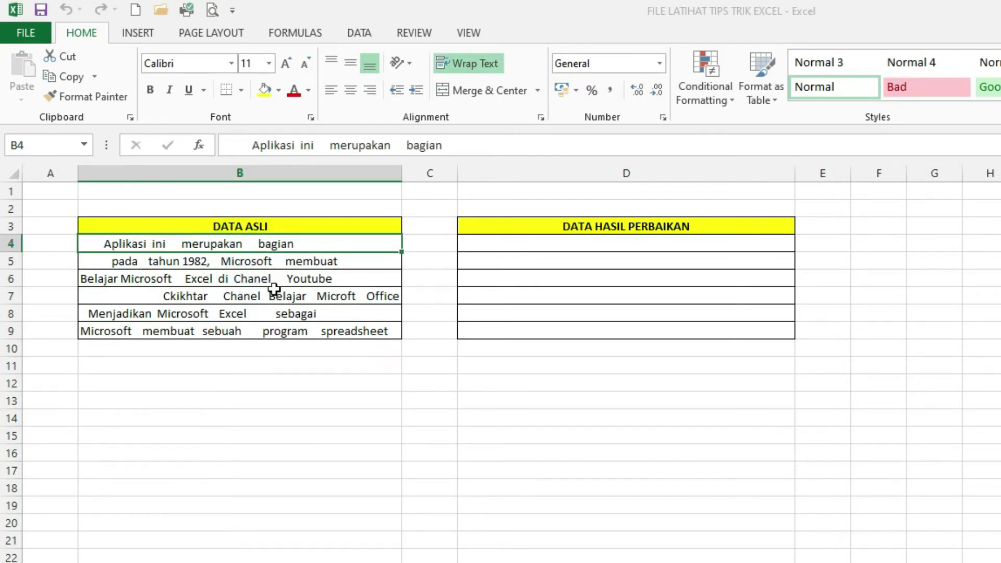
{"action": "left_click", "coordinate": [263, 312]}
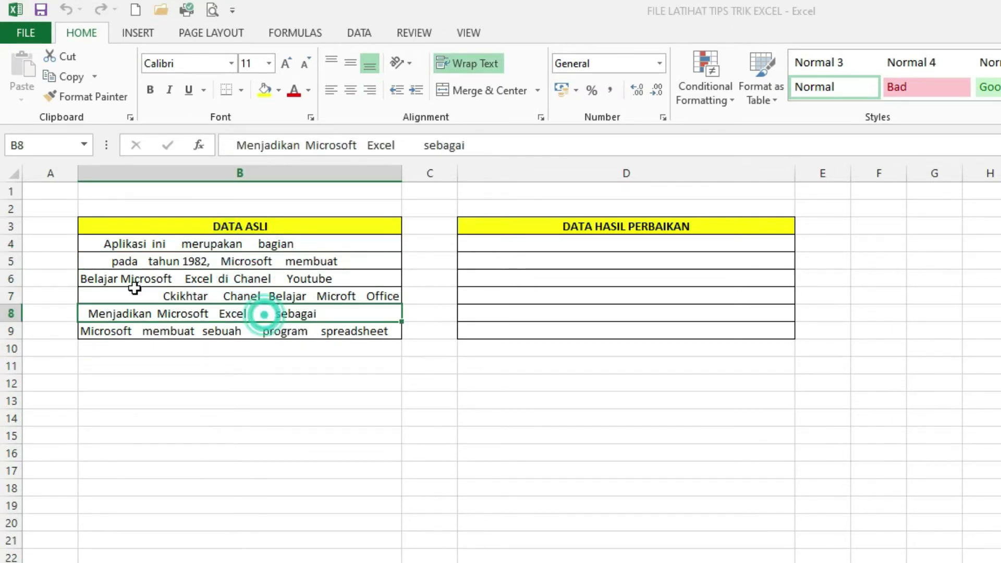
{"action": "left_click", "coordinate": [135, 292]}
{"action": "left_click", "coordinate": [152, 260]}
{"action": "left_click", "coordinate": [213, 313]}
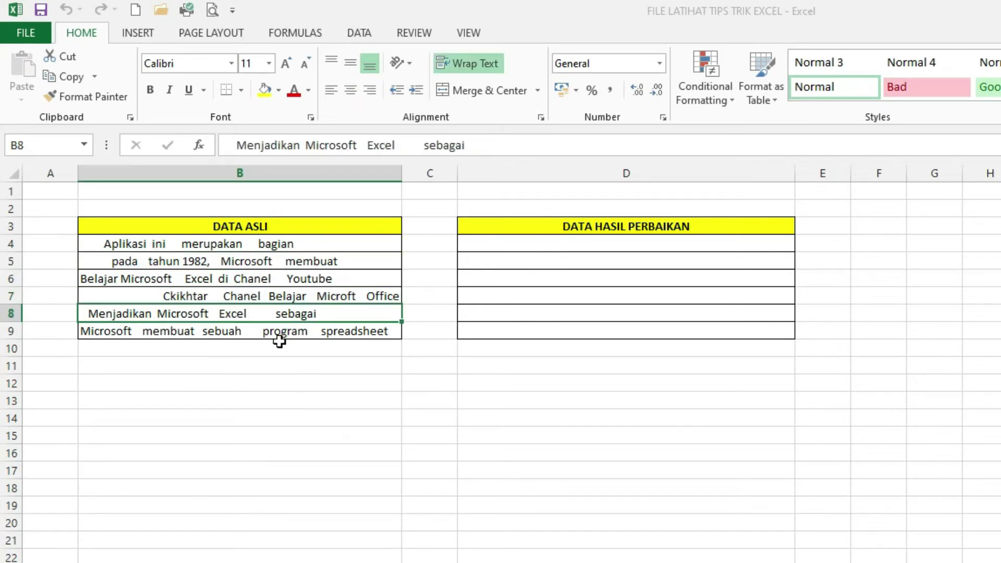
{"action": "left_click", "coordinate": [232, 245]}
{"action": "left_click", "coordinate": [259, 282]}
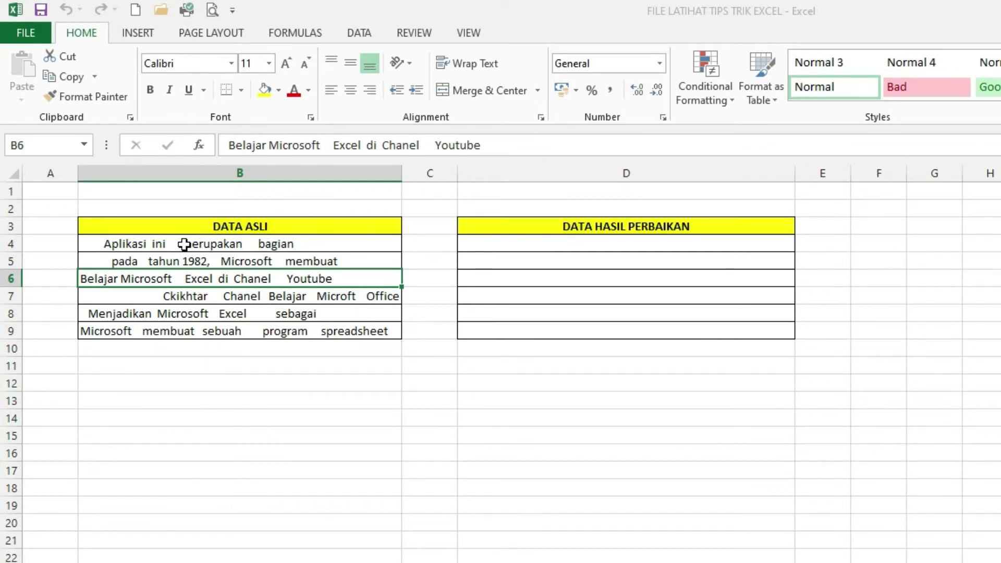
{"action": "key", "text": "Down"}
{"action": "key", "text": "Down"}
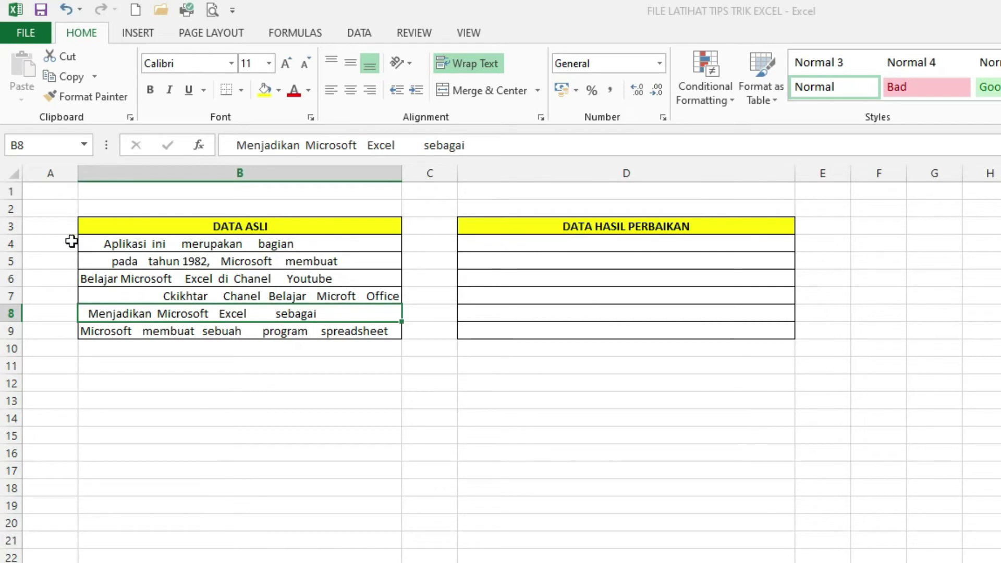
{"action": "left_click", "coordinate": [404, 452]}
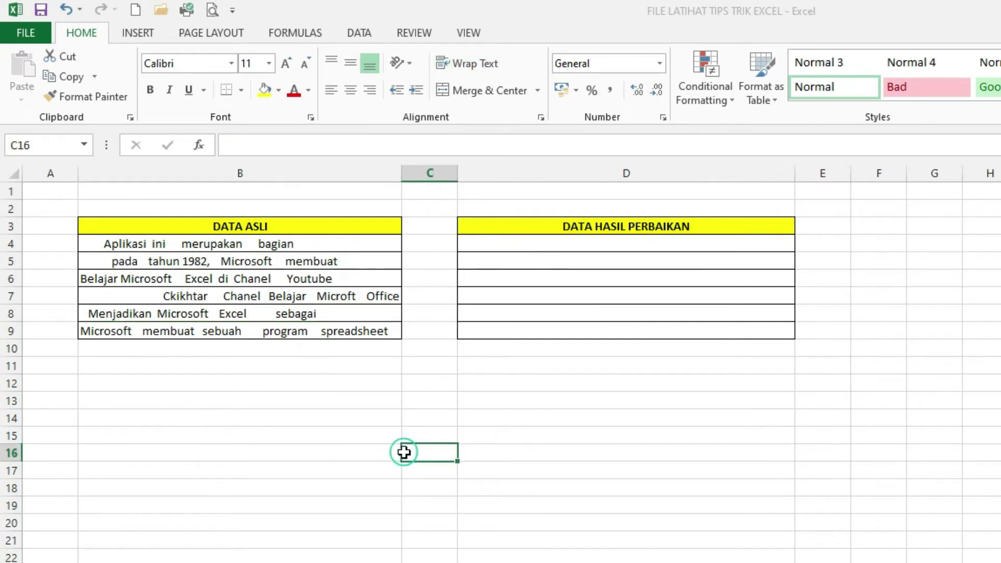
{"action": "left_click", "coordinate": [284, 240]}
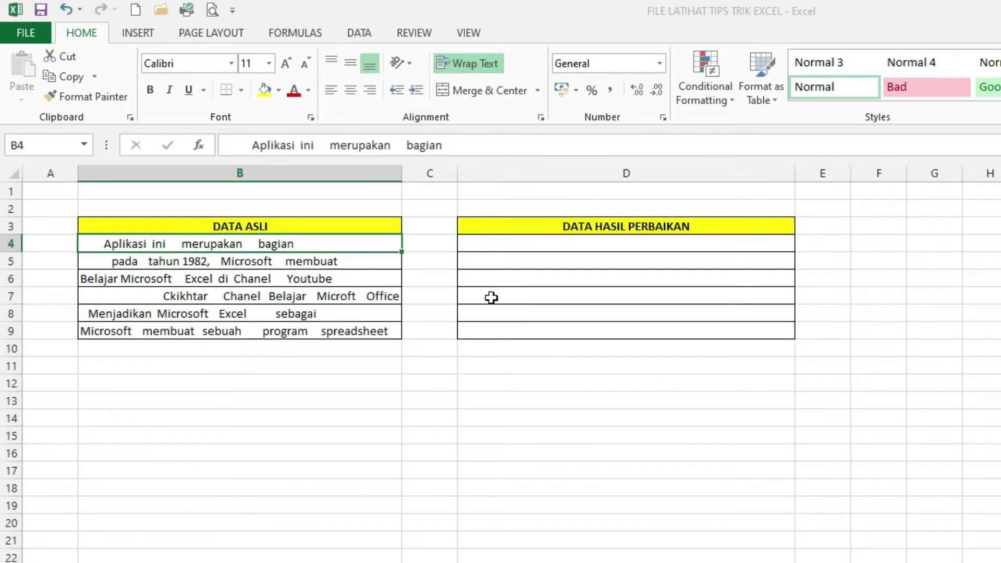
{"action": "left_click", "coordinate": [516, 377]}
{"action": "left_click", "coordinate": [481, 245]}
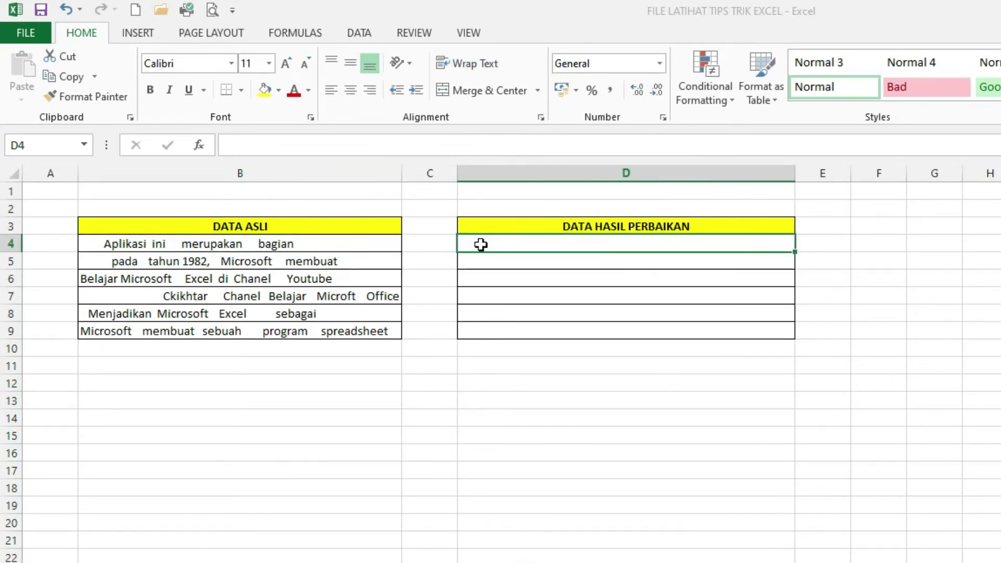
Enter =TRIM(B4) in D4 and fill it down to D9.
{"action": "type", "text": "="}
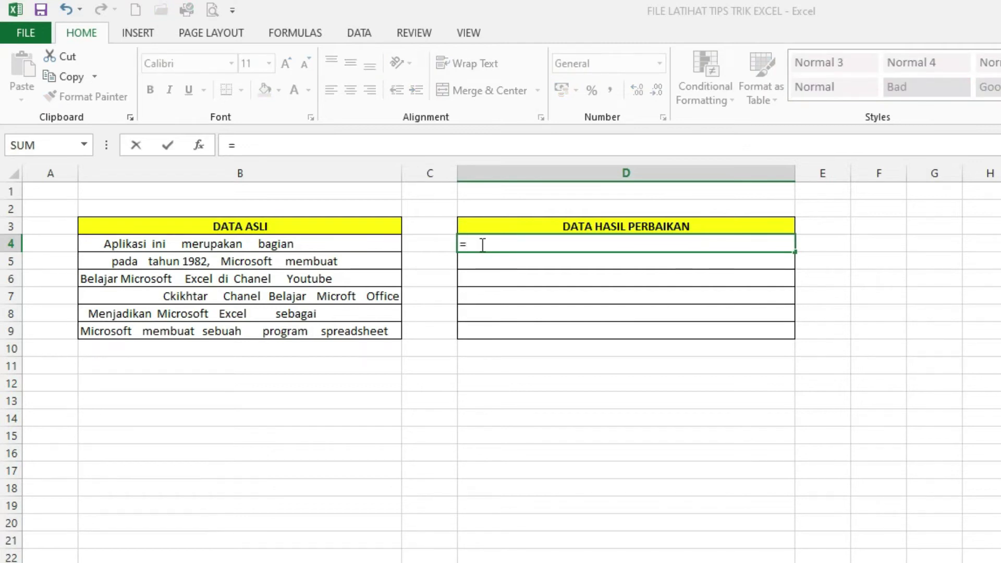
{"action": "type", "text": "trim"}
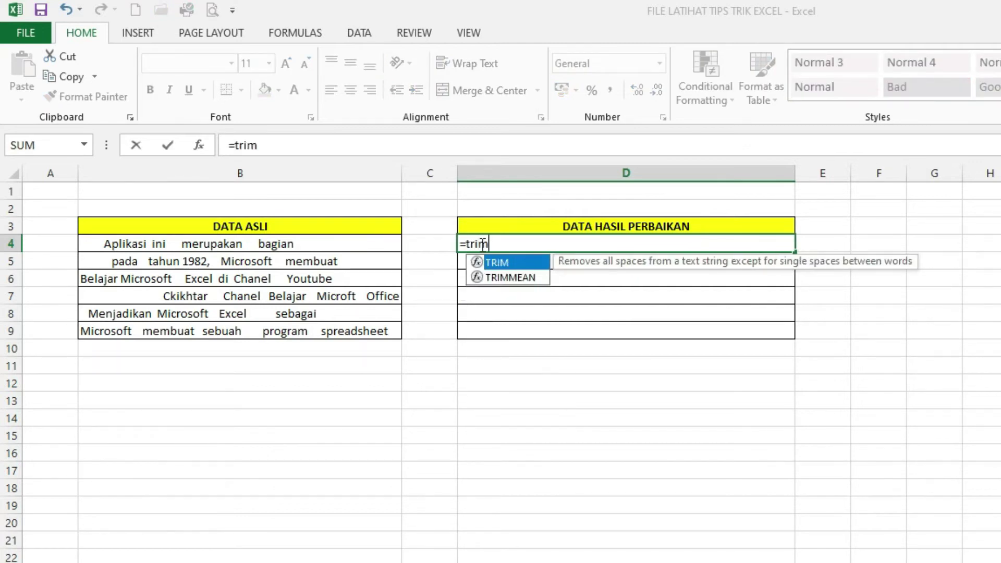
{"action": "type", "text": "("}
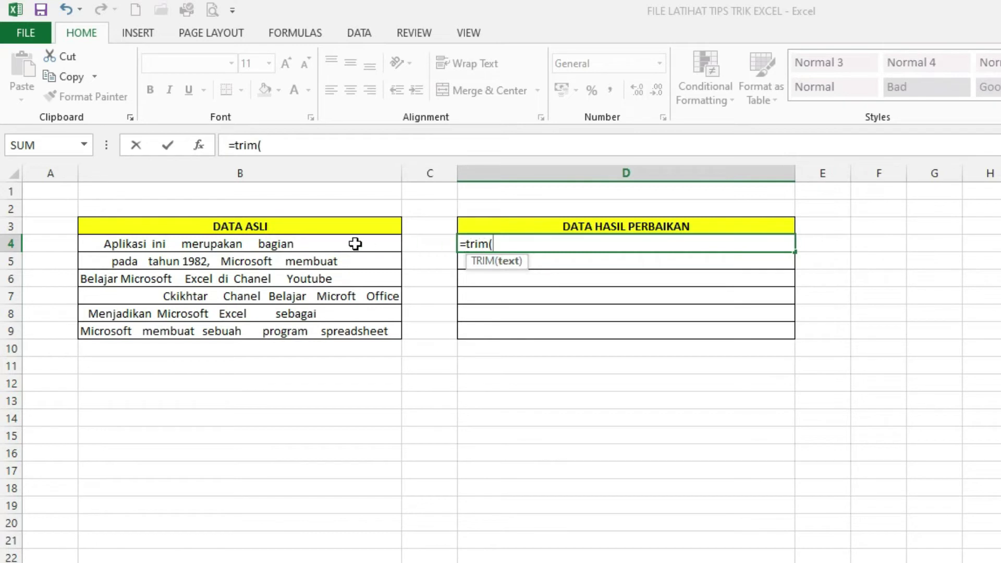
{"action": "left_click", "coordinate": [343, 243]}
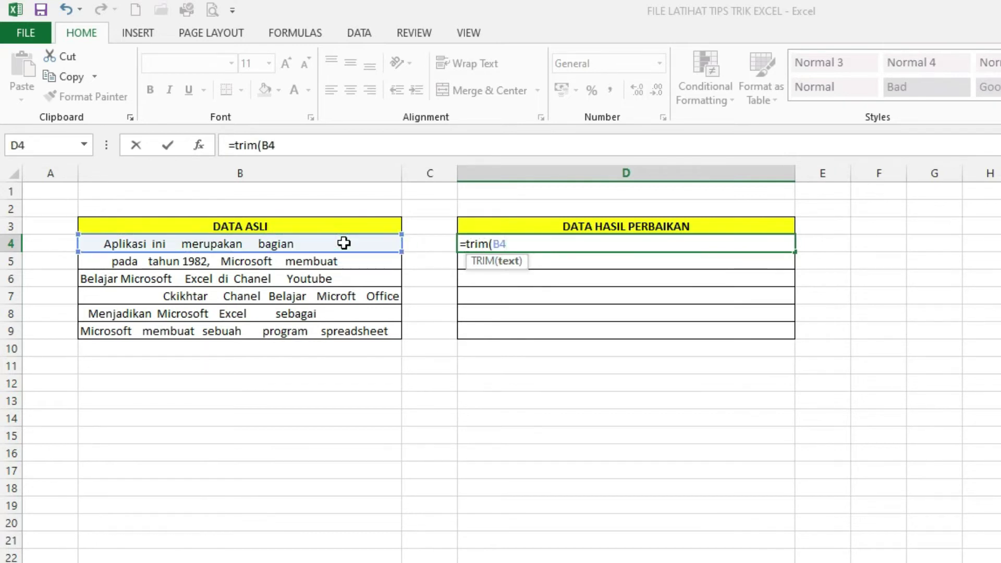
{"action": "key", "text": "Return"}
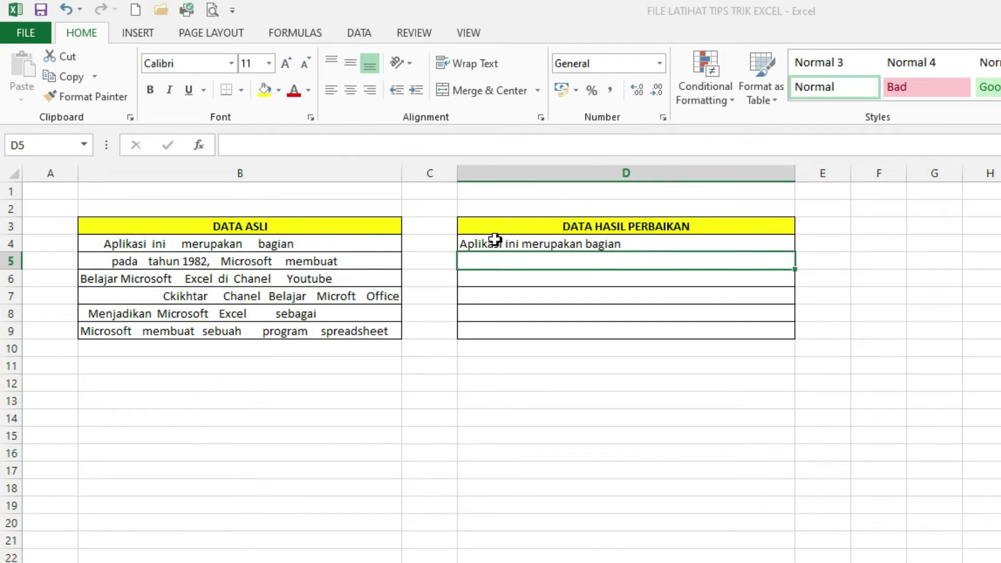
{"action": "left_click", "coordinate": [497, 247]}
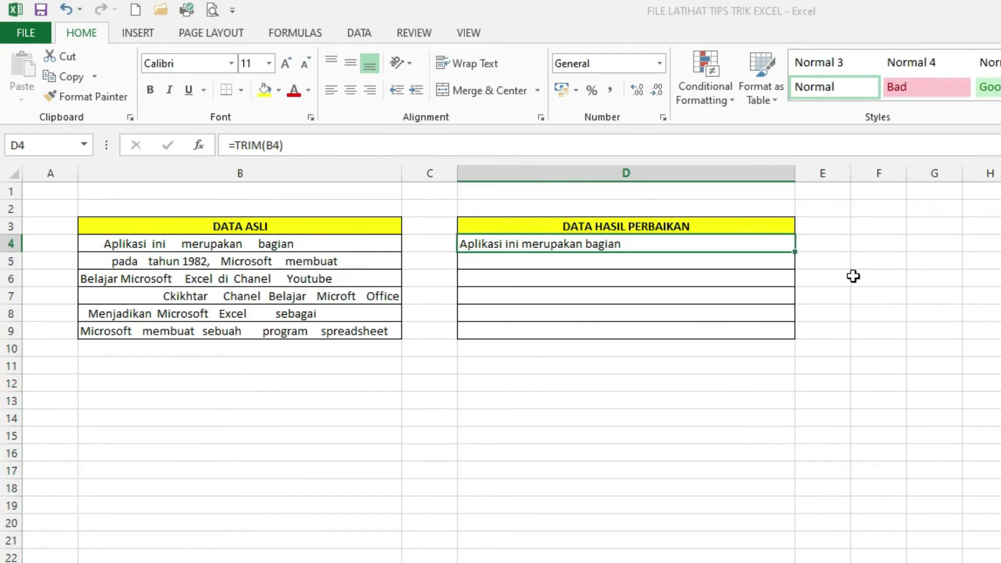
{"action": "left_click_drag", "start_coordinate": [796, 251], "coordinate": [805, 336]}
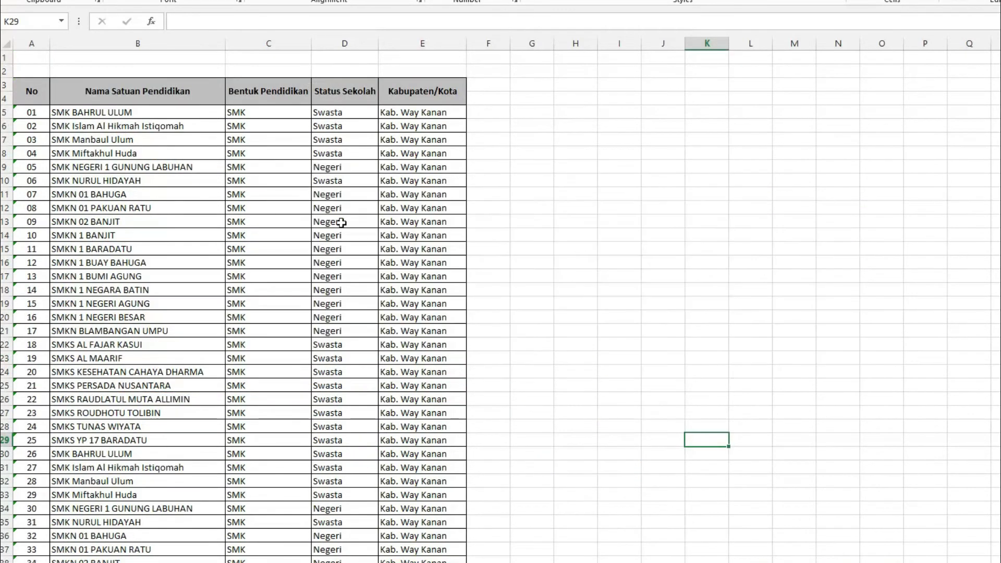
Scroll down and back up through the school list to review the table.
{"action": "scroll", "coordinate": [269, 229], "scroll_direction": "down", "scroll_amount": 3}
{"action": "scroll", "coordinate": [273, 239], "scroll_direction": "up", "scroll_amount": 3}
{"action": "scroll", "coordinate": [274, 242], "scroll_direction": "down", "scroll_amount": 8}
{"action": "scroll", "coordinate": [275, 253], "scroll_direction": "down", "scroll_amount": 8}
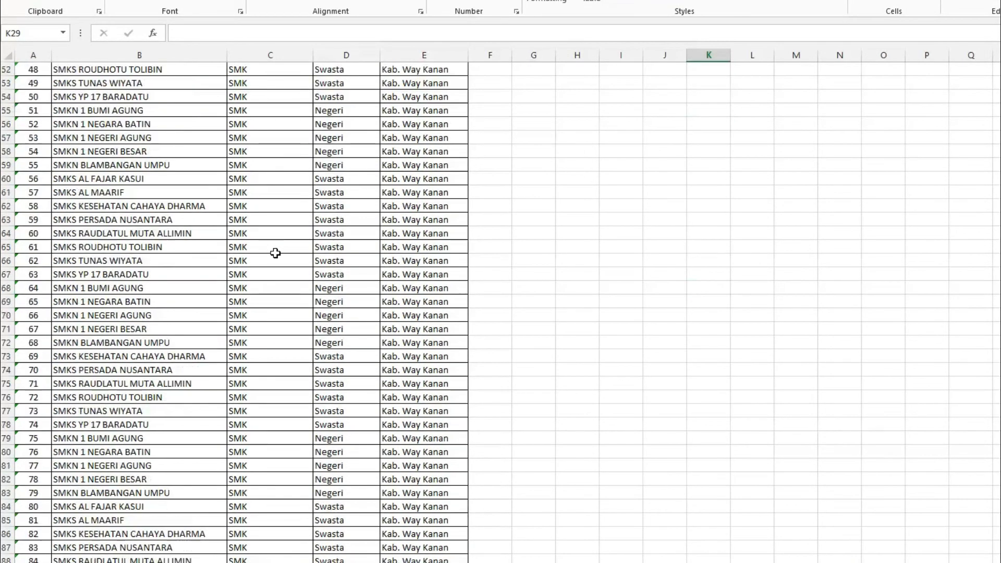
{"action": "scroll", "coordinate": [274, 253], "scroll_direction": "down", "scroll_amount": 9}
{"action": "scroll", "coordinate": [274, 253], "scroll_direction": "down", "scroll_amount": 4}
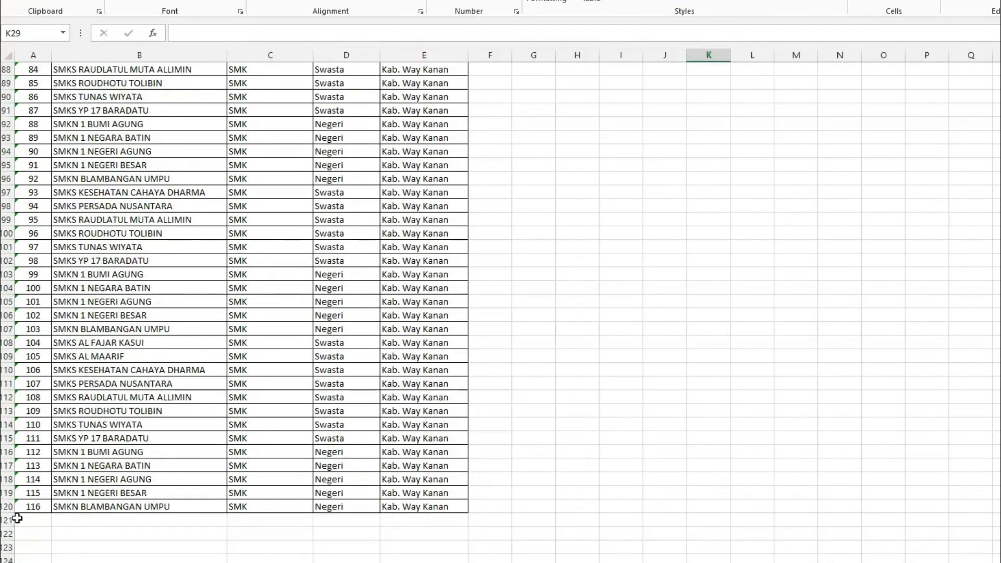
{"action": "scroll", "coordinate": [71, 508], "scroll_direction": "up", "scroll_amount": 4}
{"action": "scroll", "coordinate": [71, 506], "scroll_direction": "up", "scroll_amount": 11}
{"action": "scroll", "coordinate": [72, 506], "scroll_direction": "up", "scroll_amount": 8}
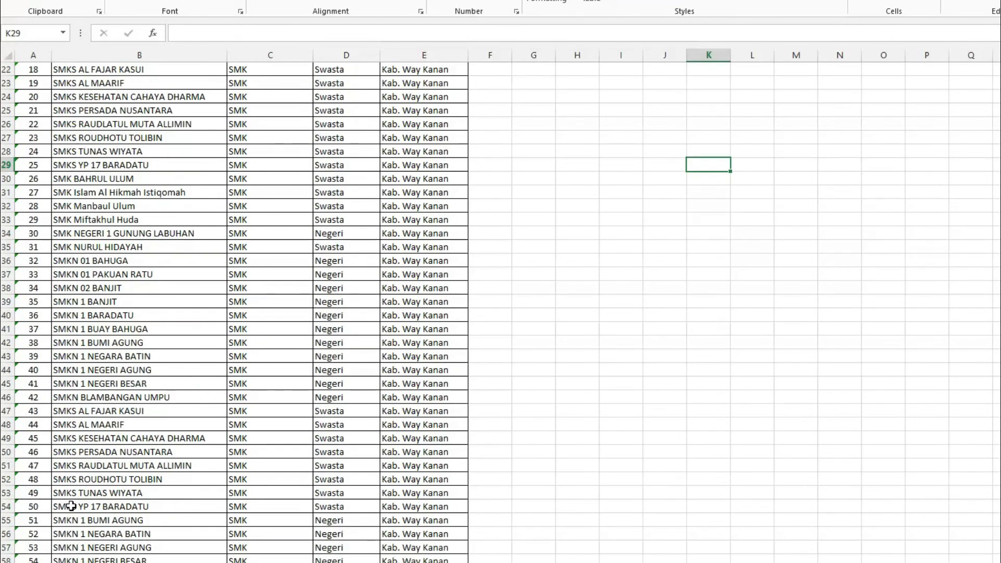
{"action": "scroll", "coordinate": [71, 506], "scroll_direction": "up", "scroll_amount": 6}
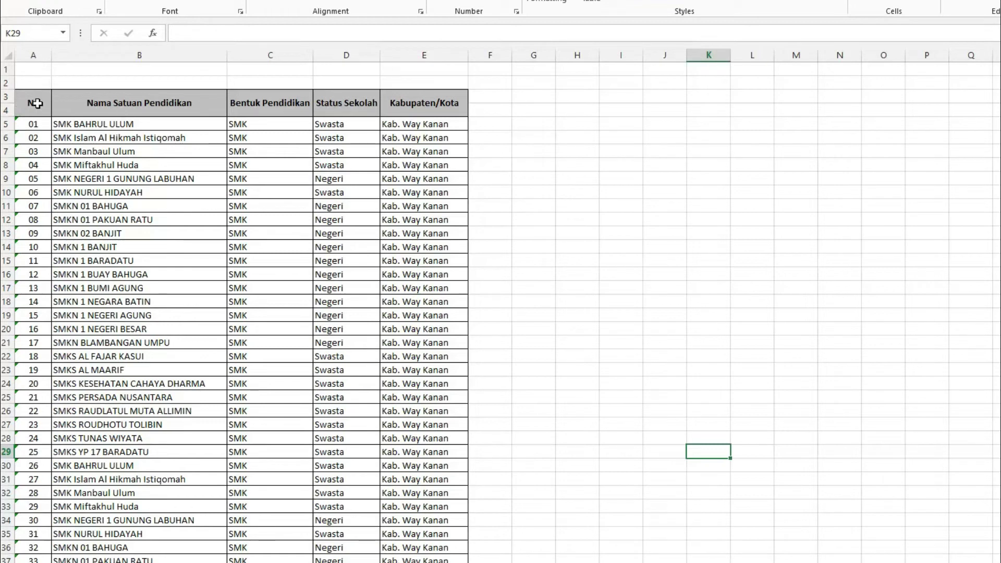
Select the header rows A3:E4 and open the print preview with Ctrl+P.
{"action": "left_click_drag", "start_coordinate": [38, 103], "coordinate": [425, 104]}
{"action": "scroll", "coordinate": [310, 292], "scroll_direction": "down", "scroll_amount": 2}
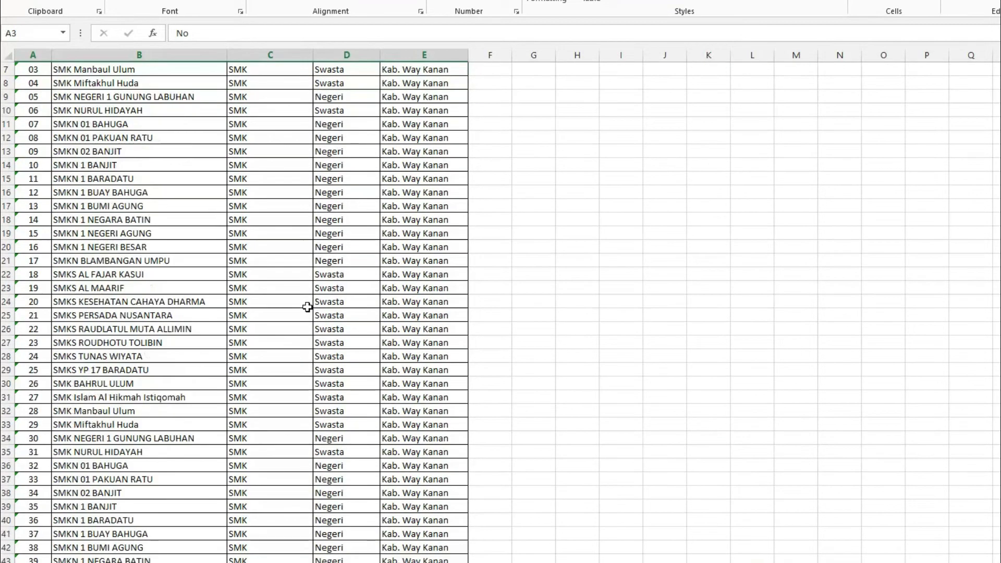
{"action": "scroll", "coordinate": [303, 329], "scroll_direction": "up", "scroll_amount": 2}
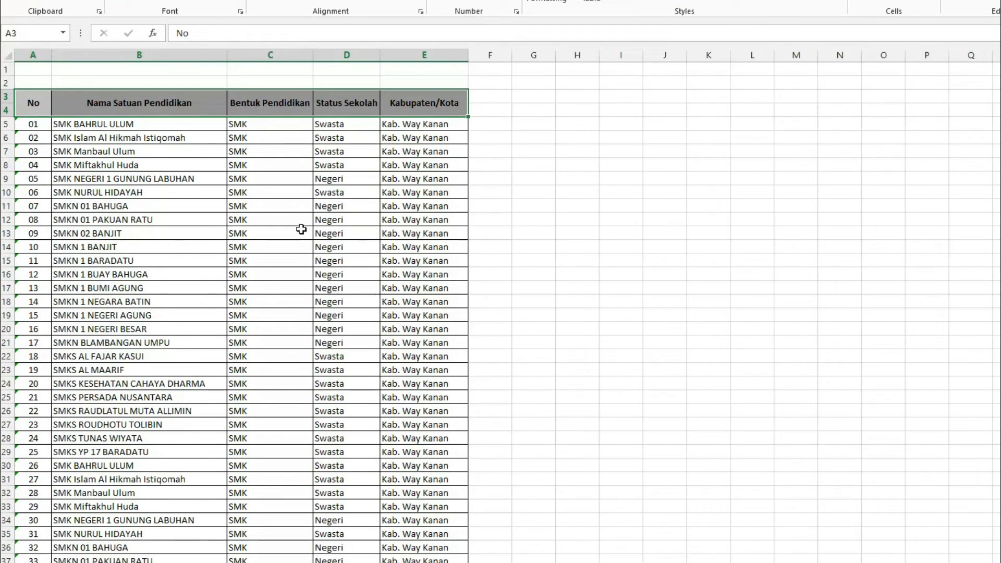
{"action": "key", "text": "ctrl+p"}
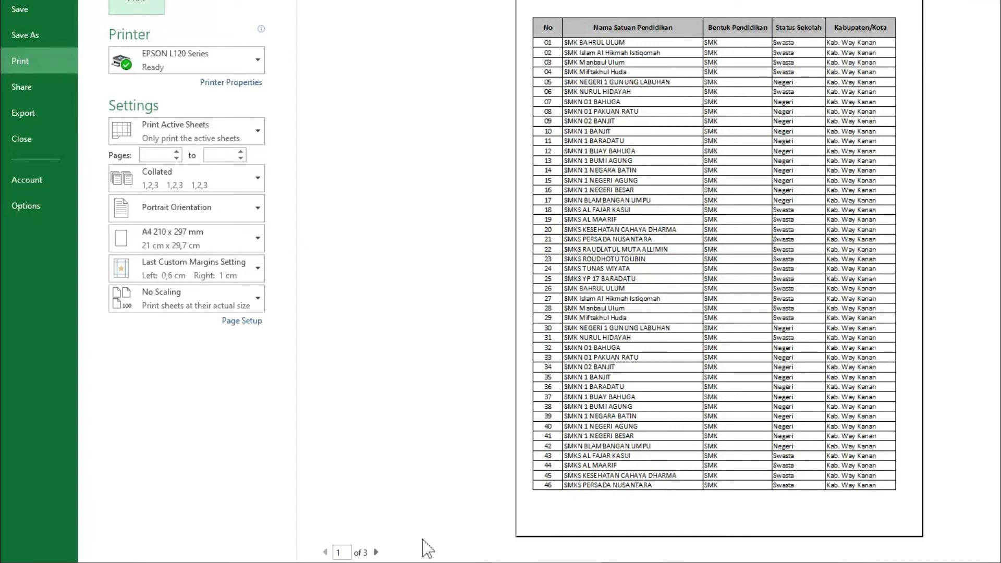
View page 2 of the preview, return to page 1, and exit back to the worksheet.
{"action": "left_click", "coordinate": [376, 552]}
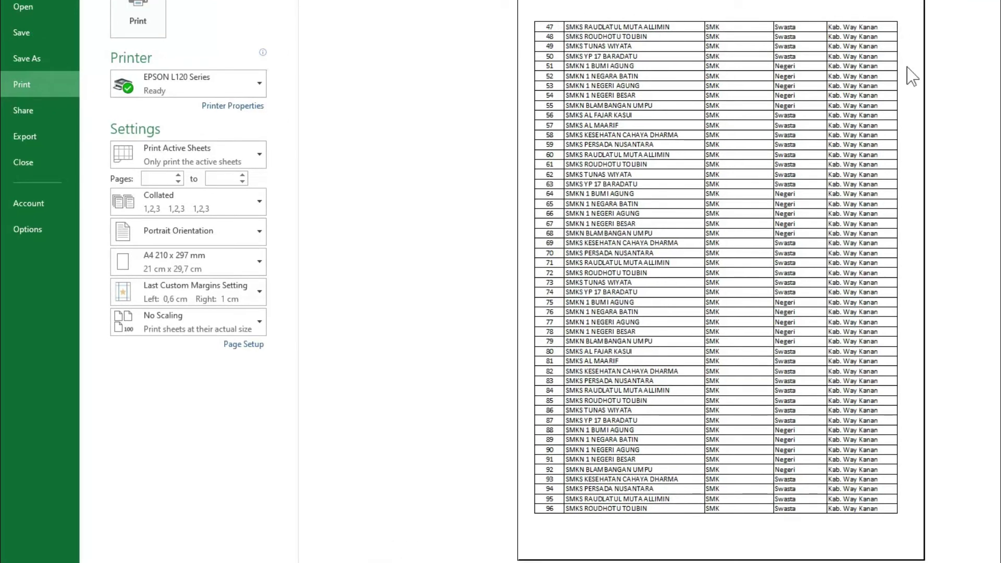
{"action": "scroll", "coordinate": [681, 247], "scroll_direction": "up", "scroll_amount": 1}
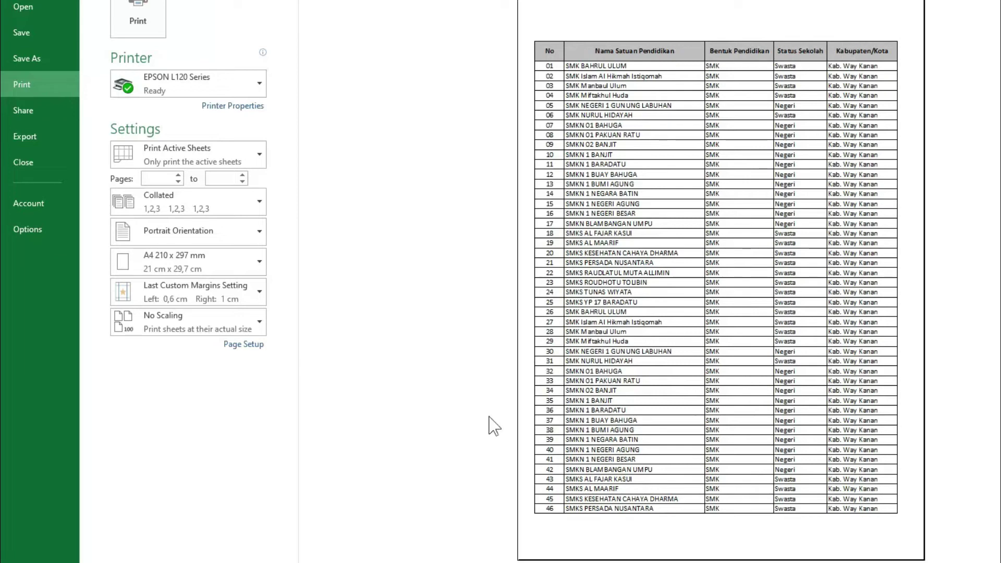
{"action": "key", "text": "Escape"}
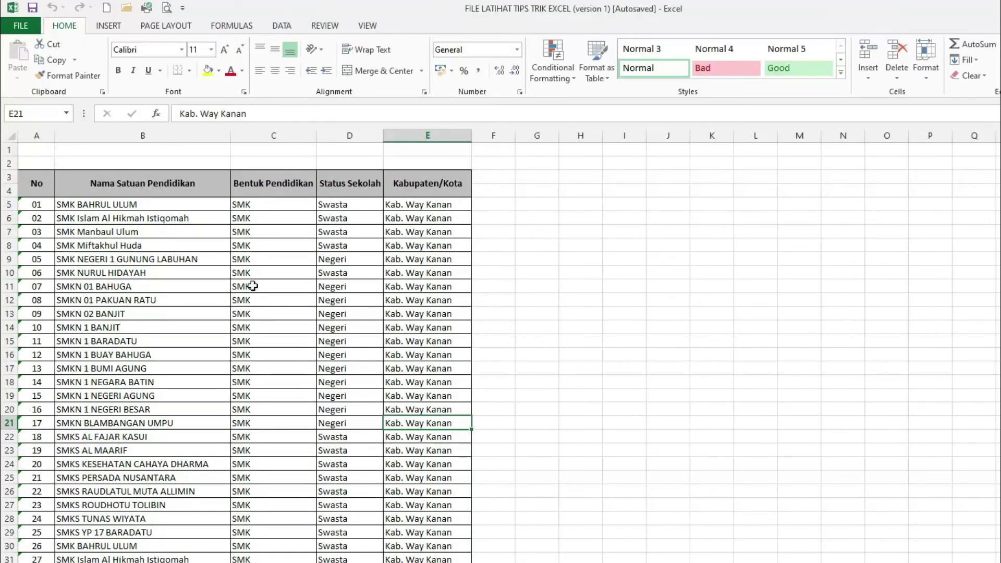
Set Print Titles so rows $3:$4 repeat at the top of every printed page.
{"action": "left_click", "coordinate": [166, 26]}
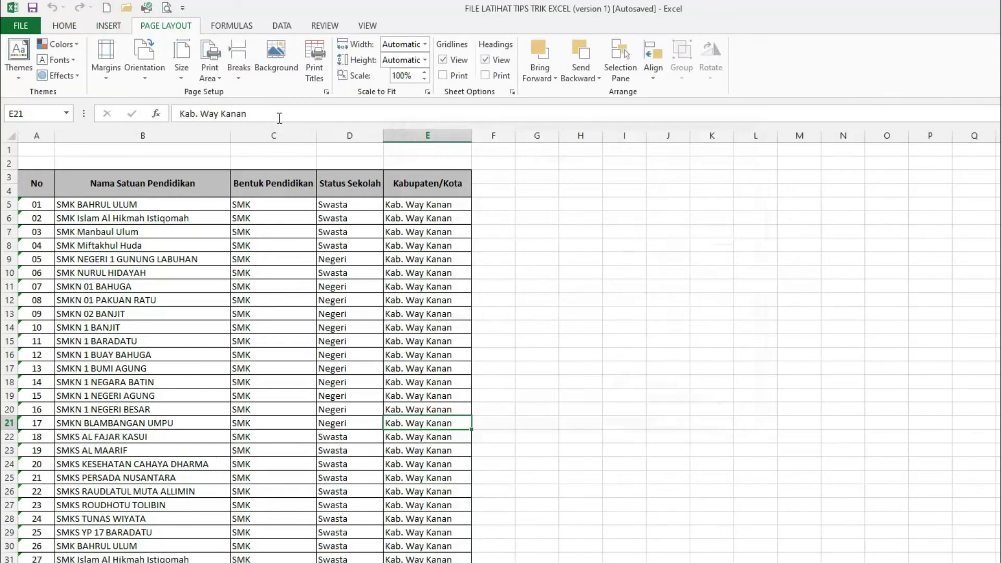
{"action": "left_click", "coordinate": [315, 67]}
{"action": "left_click_drag", "start_coordinate": [491, 135], "coordinate": [512, 139]}
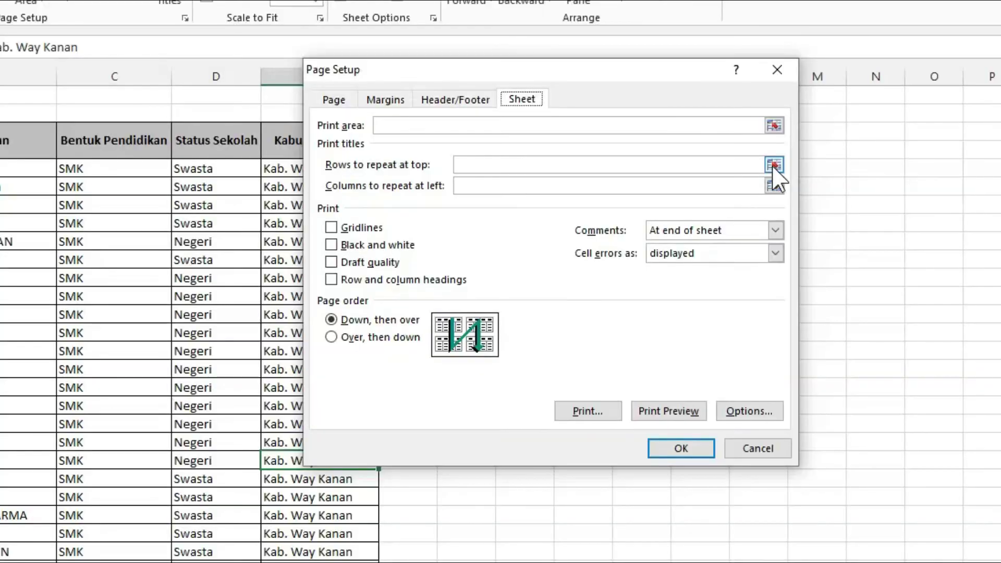
{"action": "left_click", "coordinate": [773, 165]}
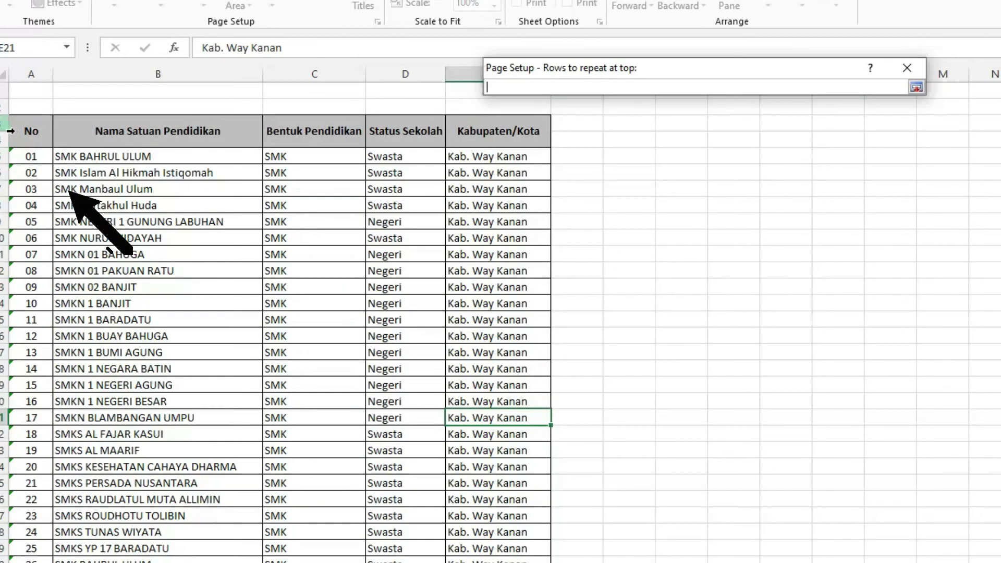
{"action": "left_click_drag", "start_coordinate": [11, 112], "coordinate": [12, 131]}
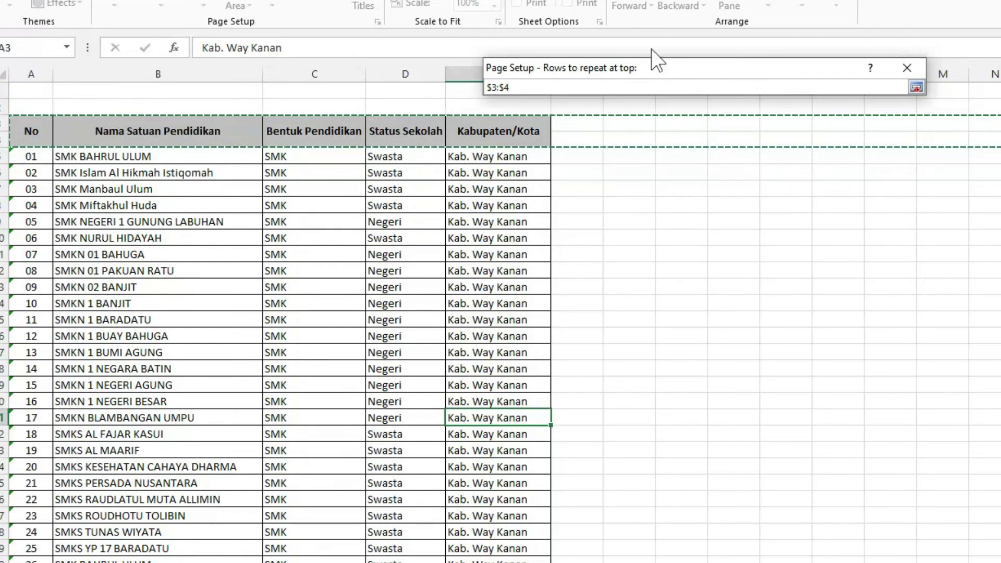
{"action": "left_click", "coordinate": [918, 92]}
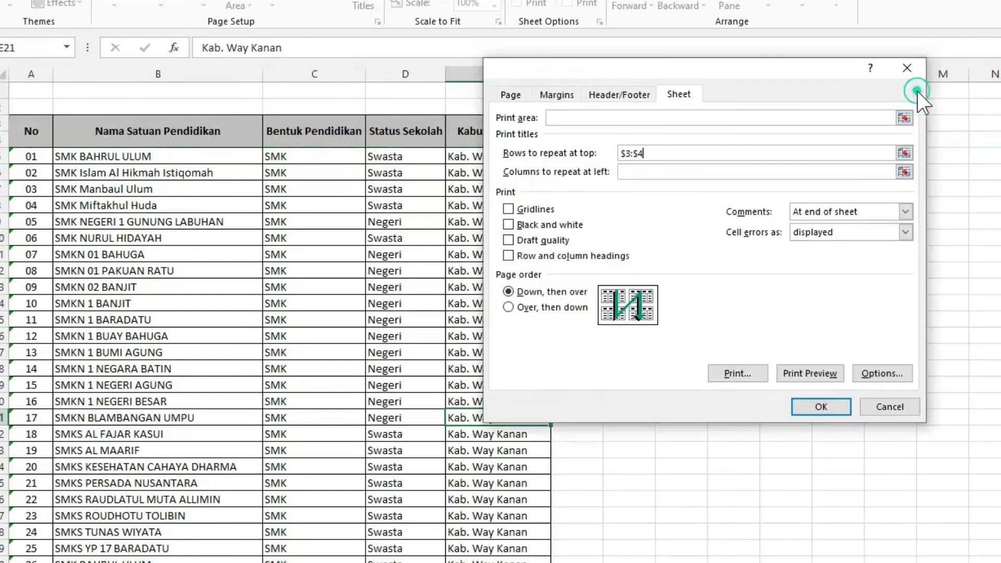
{"action": "left_click", "coordinate": [815, 408]}
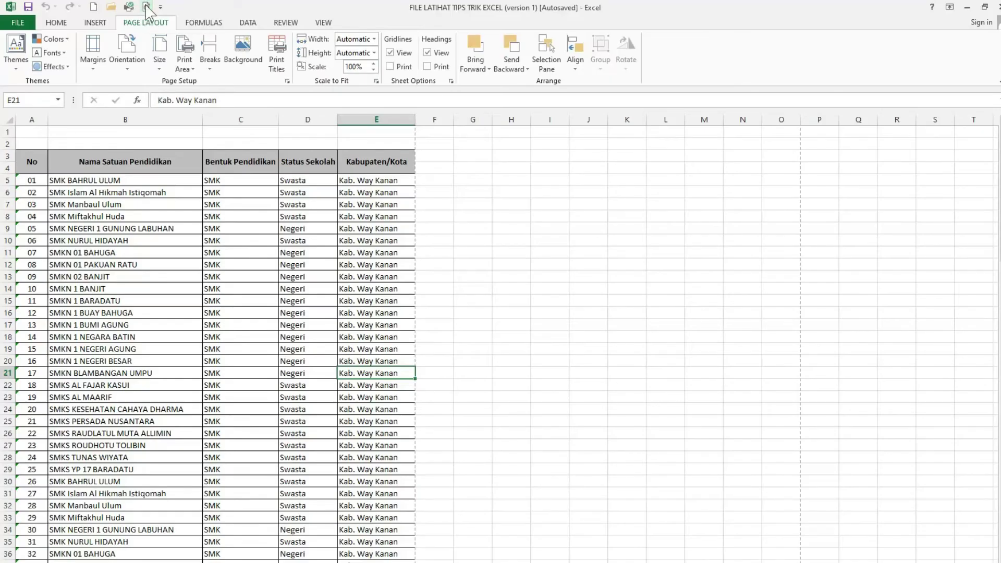
Preview pages 2 and 3 to confirm the headers repeat, then close the preview.
{"action": "left_click", "coordinate": [146, 7]}
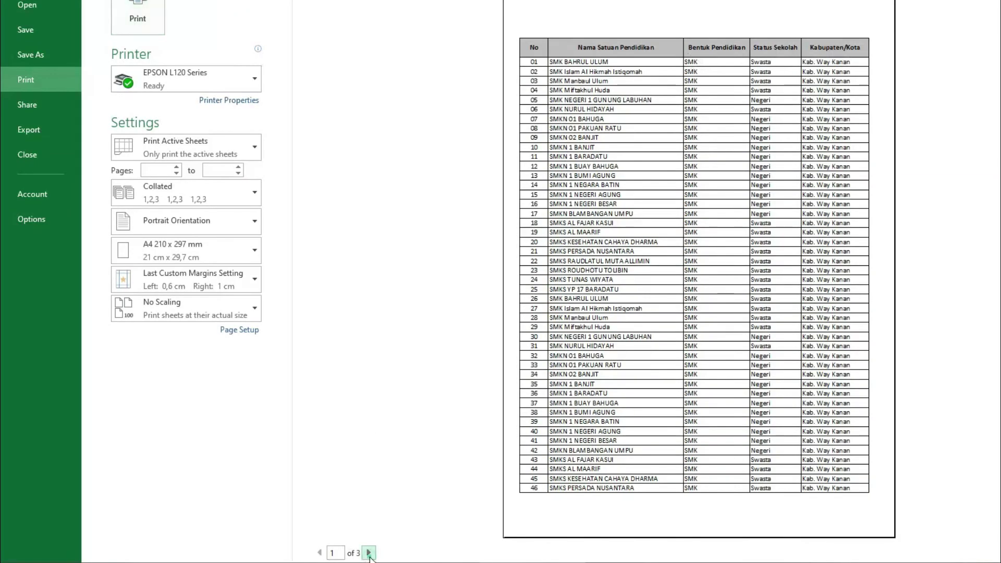
{"action": "left_click", "coordinate": [369, 552]}
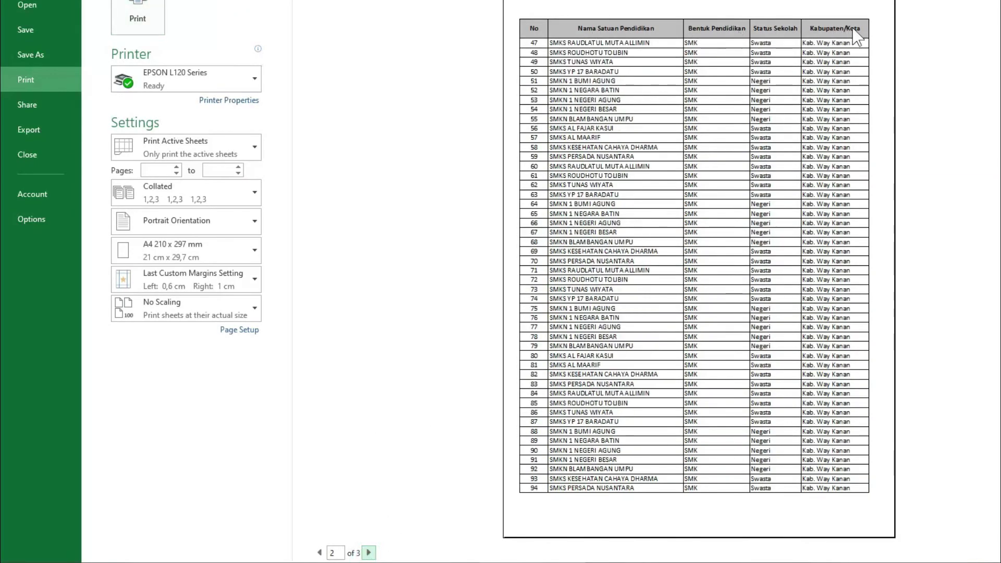
{"action": "left_click", "coordinate": [369, 553]}
{"action": "key", "text": "Escape"}
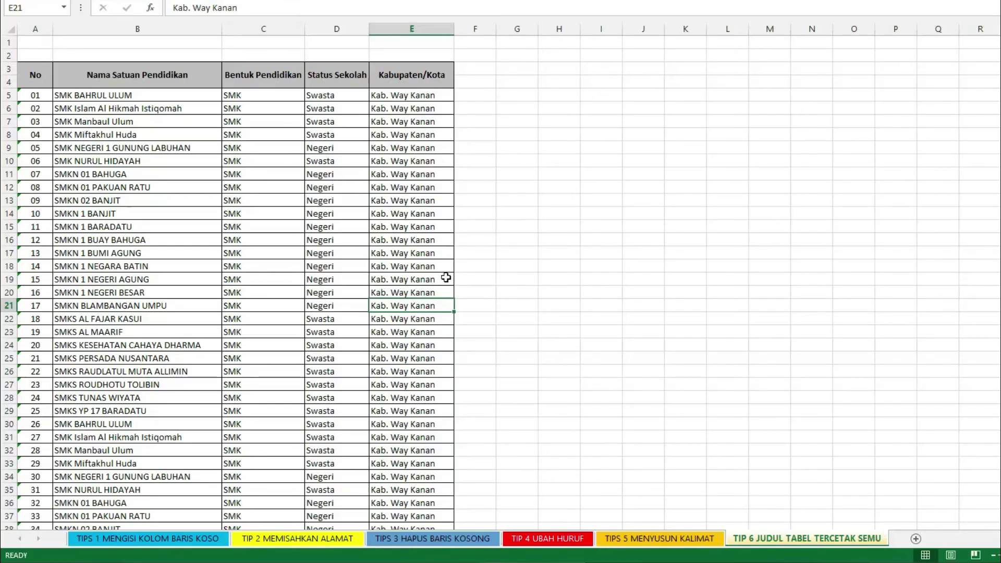